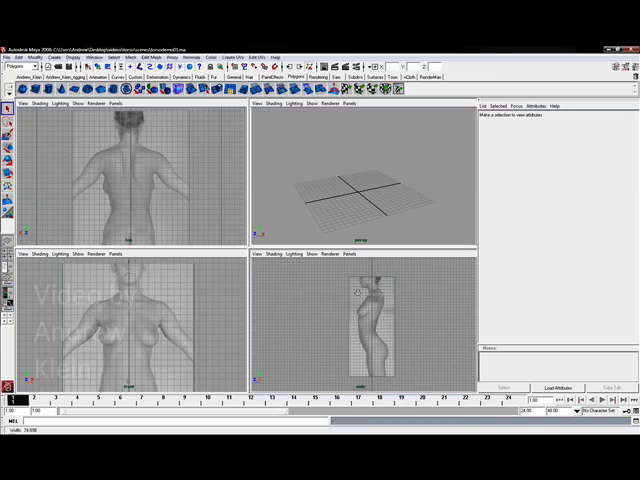
pyautogui.scroll(3, 307, 293)
pyautogui.scroll(-3, 436, 307)
# Hide the Attribute Editor with Ctrl+A so the four reference viewports widen across the window.
pyautogui.hotkey('ctrl', 'a')
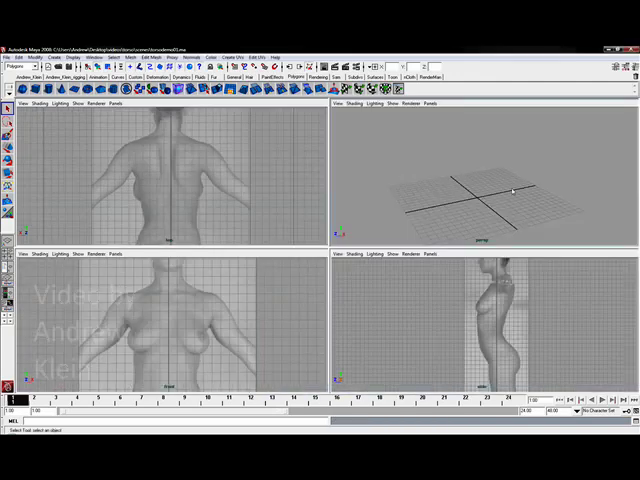
pyautogui.scroll(-2, 457, 293)
pyautogui.scroll(2, 457, 293)
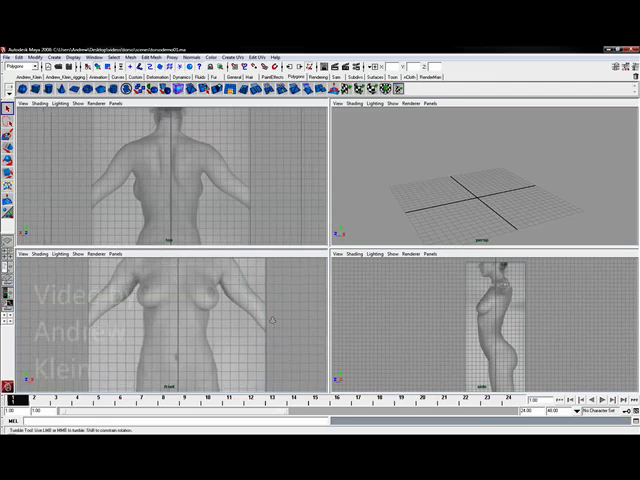
pyautogui.scroll(-3, 200, 320)
pyautogui.scroll(2, 173, 333)
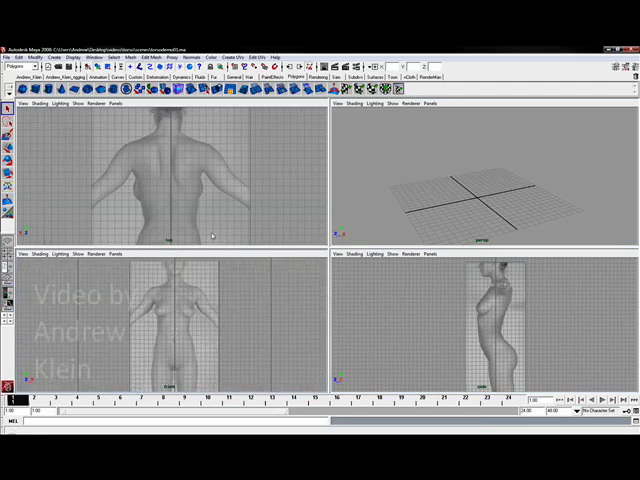
pyautogui.scroll(-4, 200, 170)
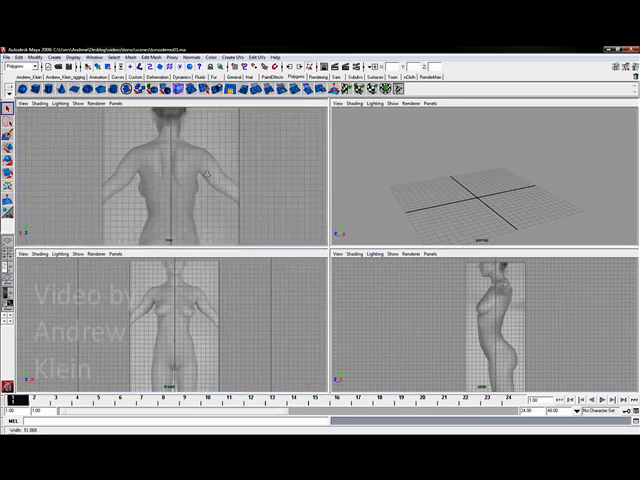
# Set the top-left view to the Back bookmark and frame the back figure, including the head.
pyautogui.click(22, 104)
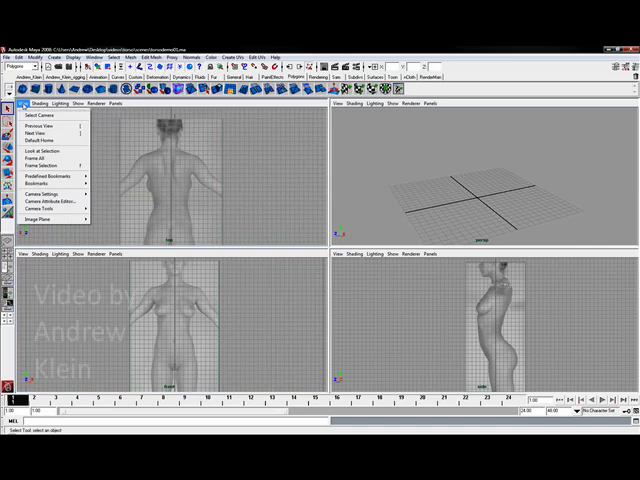
pyautogui.moveTo(50, 176)
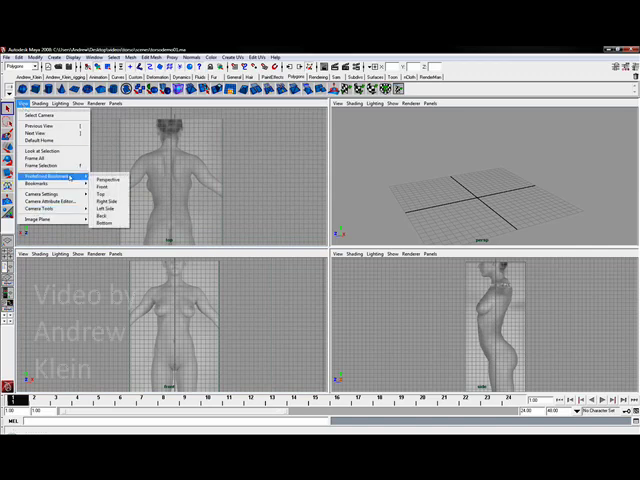
pyautogui.click(103, 216)
pyautogui.keyDown('alt'); pyautogui.moveTo(241, 189); pyautogui.dragTo(243, 158, button='middle'); pyautogui.keyUp('alt')
pyautogui.keyDown('alt'); pyautogui.moveTo(243, 164); pyautogui.dragTo(229, 179, button='right'); pyautogui.keyUp('alt')
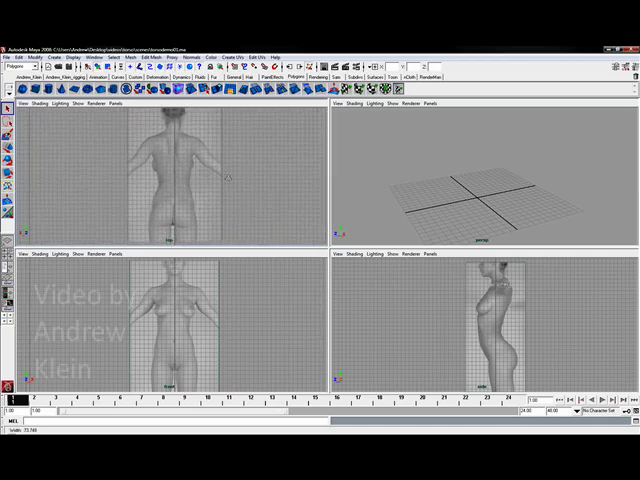
# Centre and zoom the side-view reference figure in its viewport.
pyautogui.keyDown('alt'); pyautogui.moveTo(531, 314); pyautogui.dragTo(468, 294, button='middle'); pyautogui.keyUp('alt')
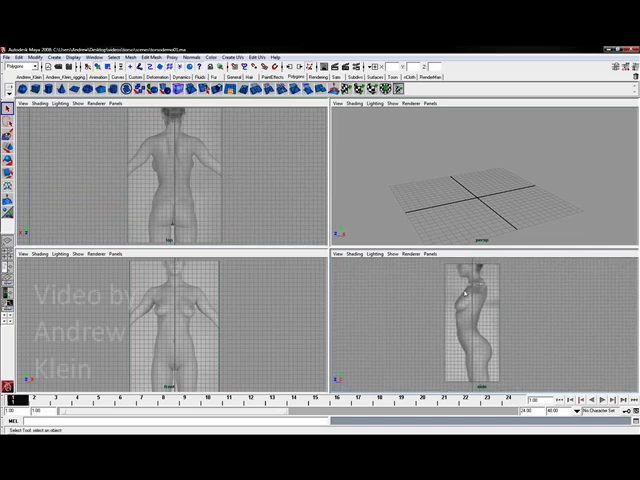
pyautogui.moveTo(463, 297)
pyautogui.keyDown('alt'); pyautogui.mouseDown(button='middle')
pyautogui.moveTo(435, 297)
pyautogui.moveTo(480, 300)
pyautogui.moveTo(455, 300)
pyautogui.mouseUp(button='middle'); pyautogui.keyUp('alt')
pyautogui.keyDown('alt'); pyautogui.moveTo(455, 300); pyautogui.dragTo(490, 300, button='right'); pyautogui.keyUp('alt')
pyautogui.keyDown('alt'); pyautogui.moveTo(499, 297); pyautogui.dragTo(508, 297, button='middle'); pyautogui.keyUp('alt')
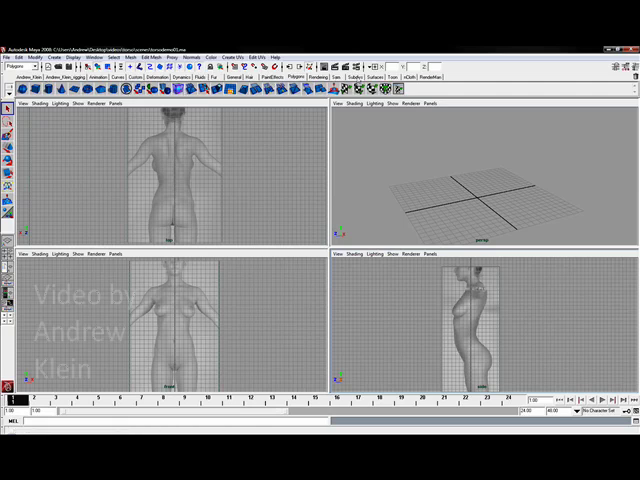
# Switch the shelf to the Surfaces tab for NURBS creation tools.
pyautogui.click(375, 76)
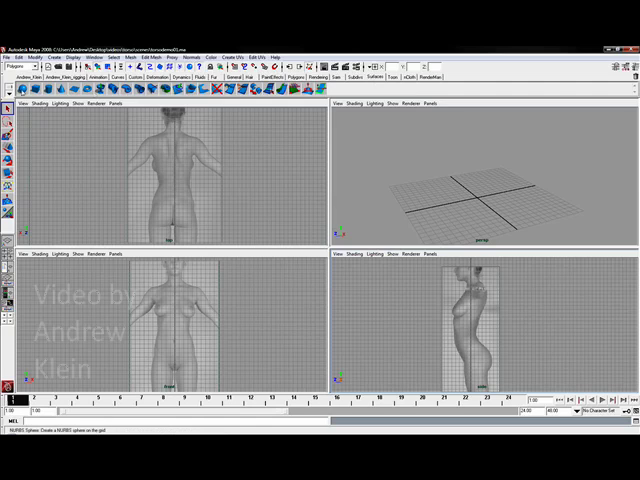
# Create a NURBS sphere, raise it to hip height, and maximize the front view.
pyautogui.click(22, 89)
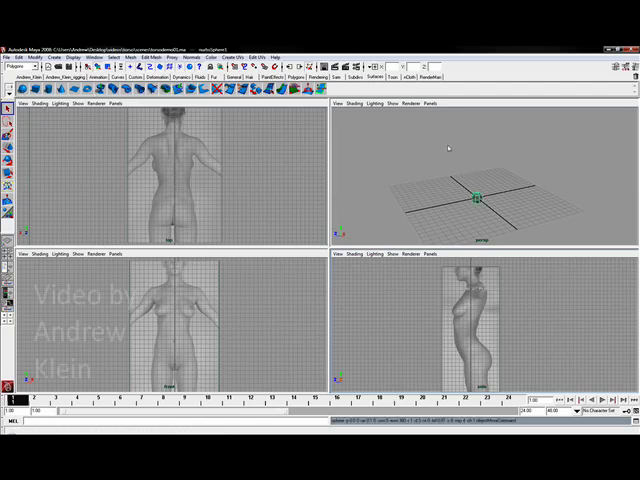
pyautogui.scroll(3, 611, 224)
pyautogui.scroll(2, 523, 169)
pyautogui.press('w')
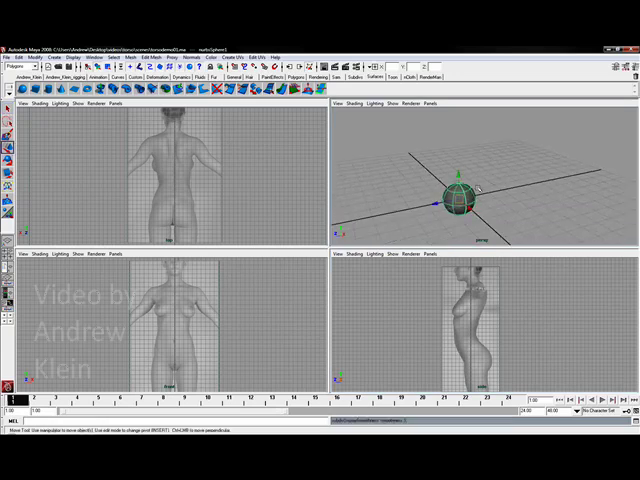
pyautogui.keyDown('alt'); pyautogui.moveTo(483, 207); pyautogui.dragTo(423, 236); pyautogui.keyUp('alt')
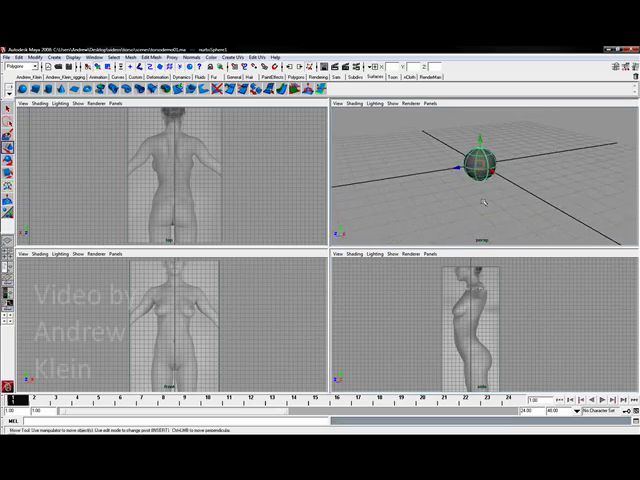
pyautogui.scroll(3, 311, 329)
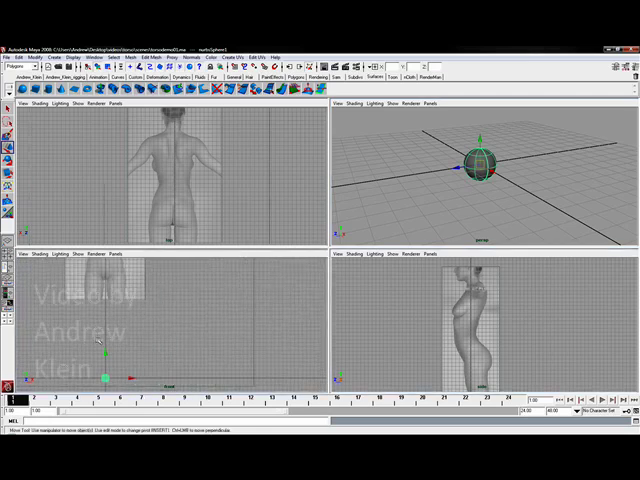
pyautogui.moveTo(104, 354); pyautogui.dragTo(93, 228)
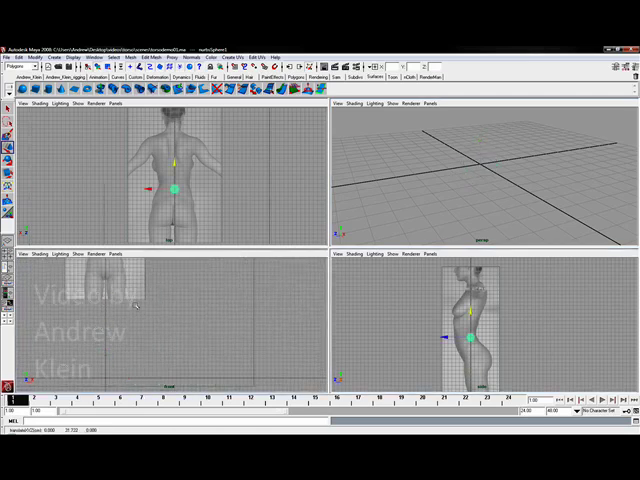
pyautogui.press('space')
# Frame the figure's torso and neck in the front view, with the Scale tool active.
pyautogui.keyDown('alt'); pyautogui.moveTo(286, 233); pyautogui.dragTo(383, 339, button='middle'); pyautogui.keyUp('alt')
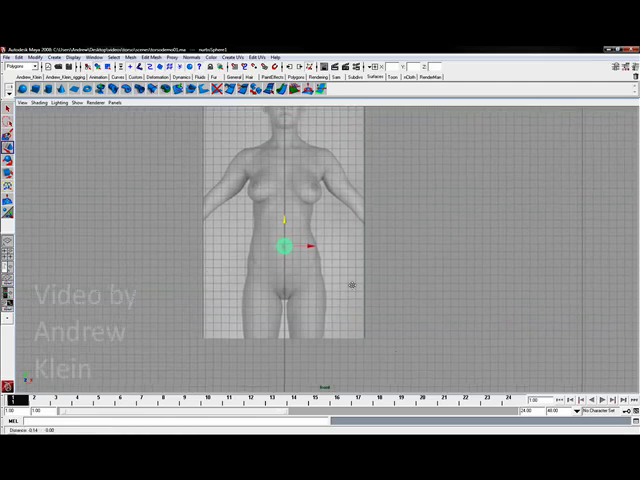
pyautogui.scroll(2, 331, 277)
pyautogui.moveTo(310, 228)
pyautogui.keyDown('alt'); pyautogui.mouseDown(button='middle')
pyautogui.moveTo(333, 286)
pyautogui.moveTo(368, 315)
pyautogui.moveTo(364, 190)
pyautogui.mouseUp(button='middle'); pyautogui.keyUp('alt')
pyautogui.scroll(1, 326, 277)
pyautogui.press('r')
pyautogui.scroll(1, 284, 216)
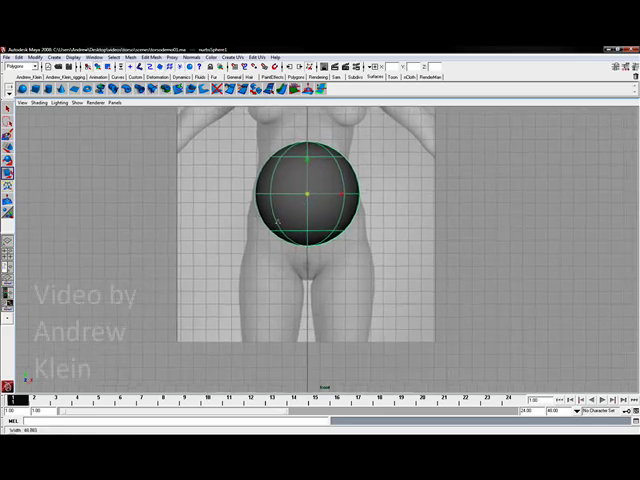
pyautogui.keyDown('alt'); pyautogui.moveTo(284, 216); pyautogui.dragTo(298, 266, button='middle'); pyautogui.keyUp('alt')
pyautogui.keyDown('alt'); pyautogui.moveTo(254, 243); pyautogui.dragTo(254, 303, button='middle'); pyautogui.keyUp('alt')
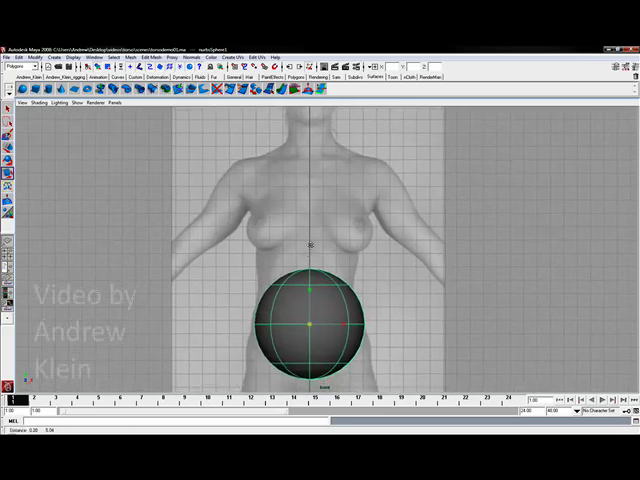
pyautogui.scroll(1, 248, 246)
pyautogui.moveTo(344, 246)
pyautogui.keyDown('alt'); pyautogui.mouseDown(button='middle')
pyautogui.moveTo(345, 281)
pyautogui.moveTo(333, 221)
pyautogui.mouseUp(button='middle'); pyautogui.keyUp('alt')
pyautogui.scroll(-1, 270, 213)
pyautogui.keyDown('alt'); pyautogui.moveTo(280, 217); pyautogui.dragTo(282, 199, button='middle'); pyautogui.keyUp('alt')
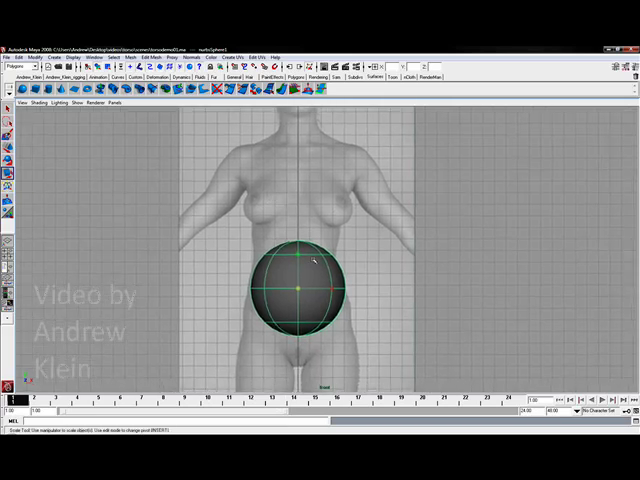
# Enlarge the sphere over the belly, centre it on the pelvis, and show its control vertices.
pyautogui.press('w')
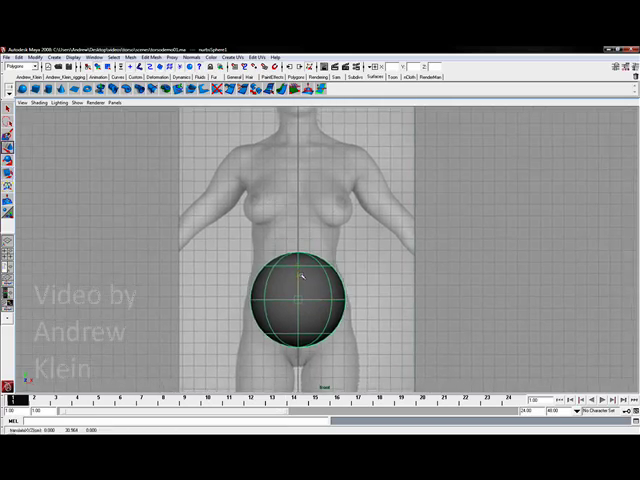
pyautogui.scroll(1, 299, 255)
pyautogui.scroll(1, 299, 255)
pyautogui.press('r')
pyautogui.moveTo(299, 272); pyautogui.dragTo(314, 277)
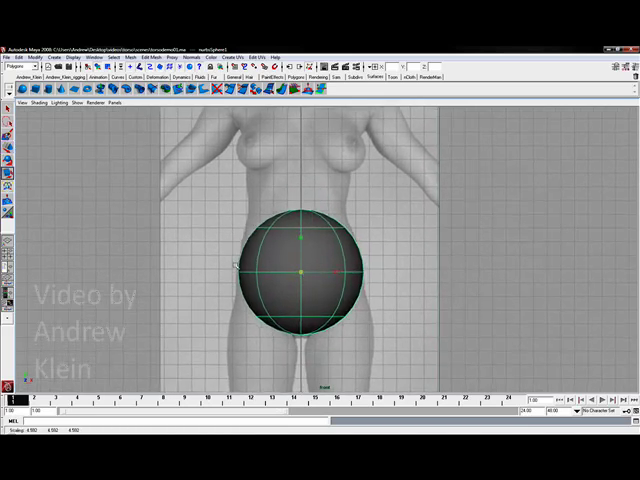
pyautogui.press('w')
pyautogui.click(331, 272)
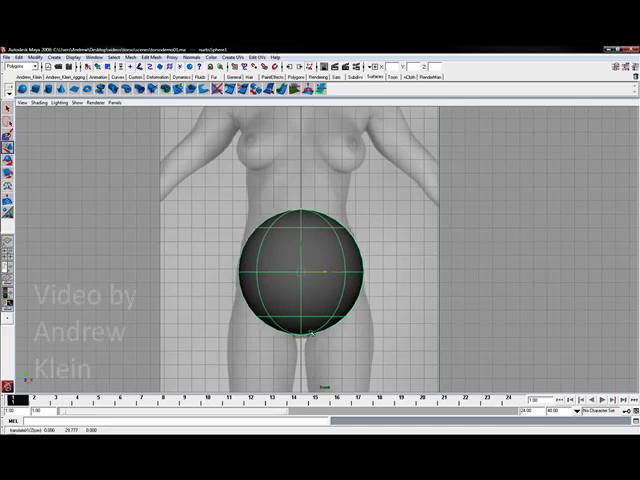
pyautogui.keyDown('alt'); pyautogui.moveTo(316, 333); pyautogui.dragTo(293, 193, button='middle'); pyautogui.keyUp('alt')
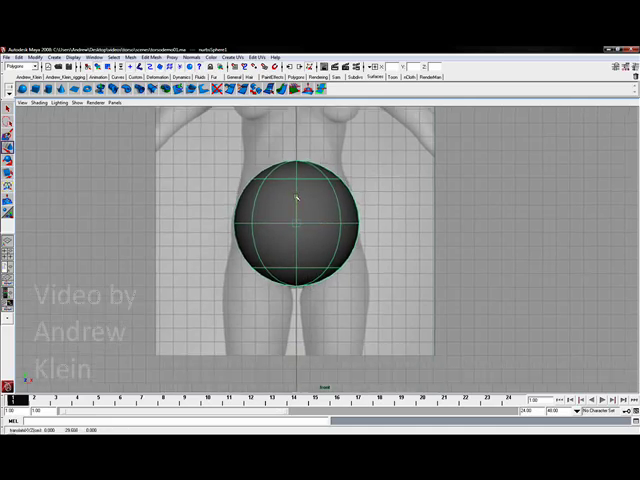
pyautogui.moveTo(321, 267)
pyautogui.keyDown('alt'); pyautogui.mouseDown(button='right')
pyautogui.moveTo(337, 234)
pyautogui.moveTo(325, 265)
pyautogui.mouseUp(button='right'); pyautogui.keyUp('alt')
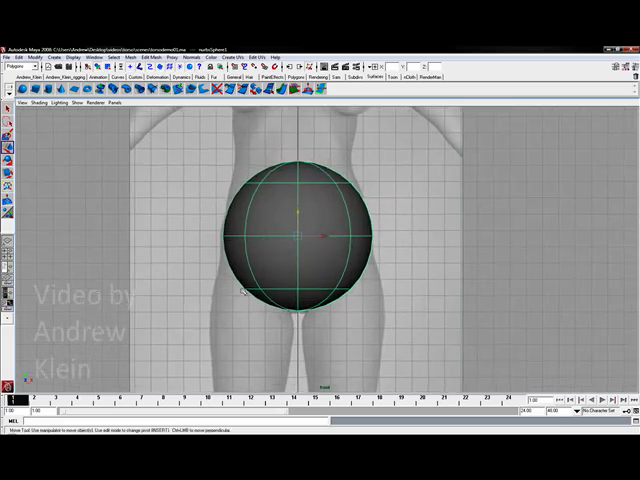
pyautogui.moveTo(267, 288); pyautogui.dragTo(228, 284, button='right')
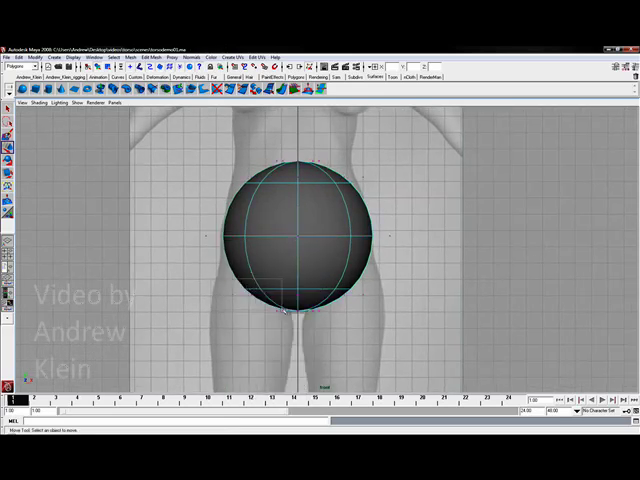
# Pinch, raise and widen the sphere's bottom CV row to round the hips.
pyautogui.moveTo(275, 307); pyautogui.dragTo(339, 309)
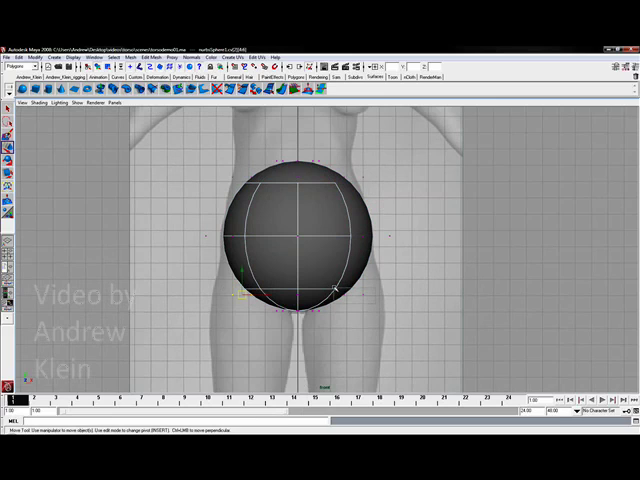
pyautogui.press('r')
pyautogui.moveTo(267, 296); pyautogui.dragTo(281, 297)
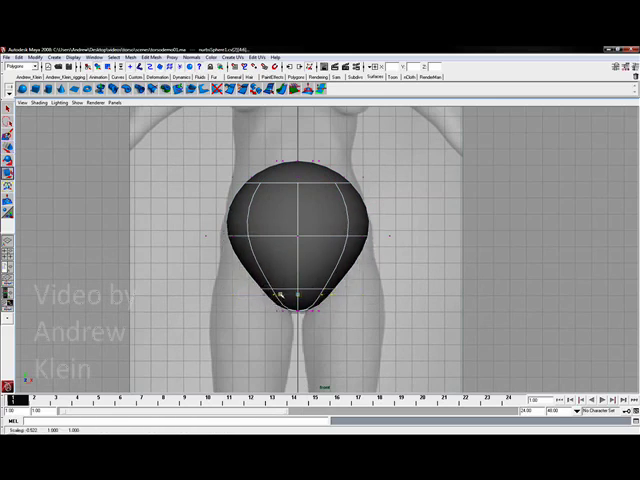
pyautogui.press('w')
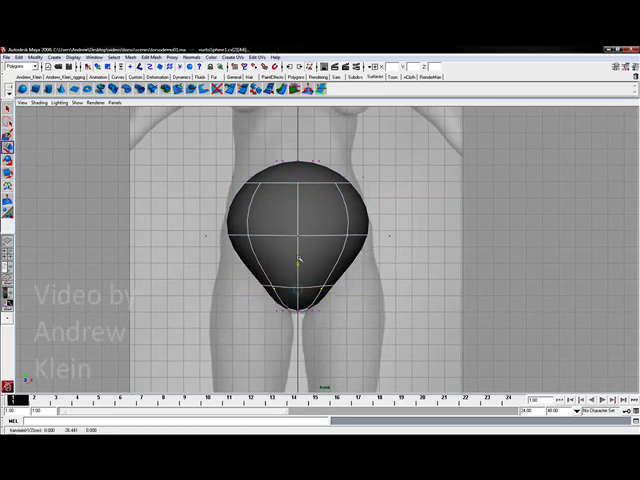
pyautogui.moveTo(296, 268)
pyautogui.mouseDown()
pyautogui.moveTo(303, 224)
pyautogui.moveTo(335, 290)
pyautogui.mouseUp()
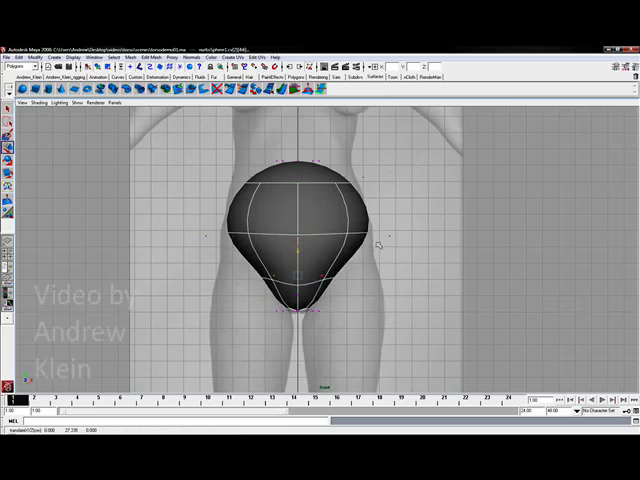
pyautogui.press('r')
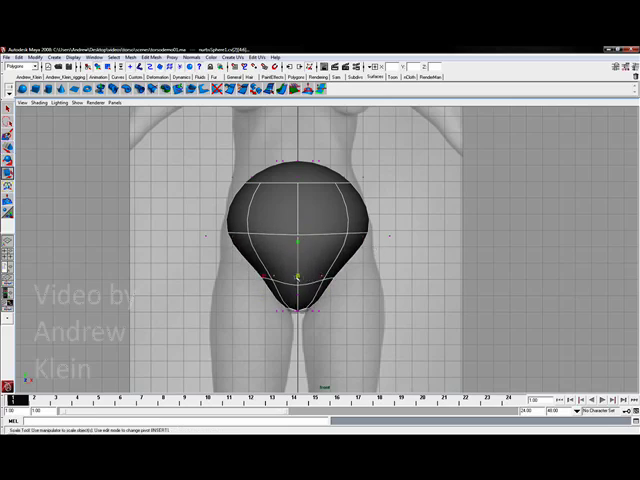
pyautogui.moveTo(266, 276); pyautogui.dragTo(257, 274)
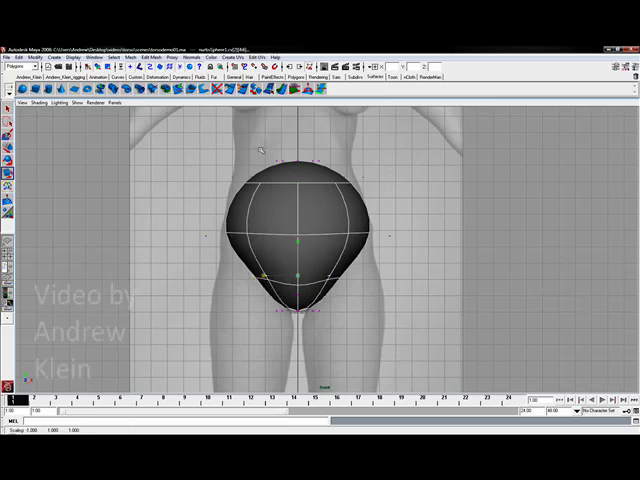
pyautogui.keyDown('alt'); pyautogui.moveTo(260, 150); pyautogui.dragTo(313, 185, button='middle'); pyautogui.keyUp('alt')
# Flatten the sphere's top with its top CVs, then raise the top row to heighten the block.
pyautogui.click(286, 192)
pyautogui.press('w')
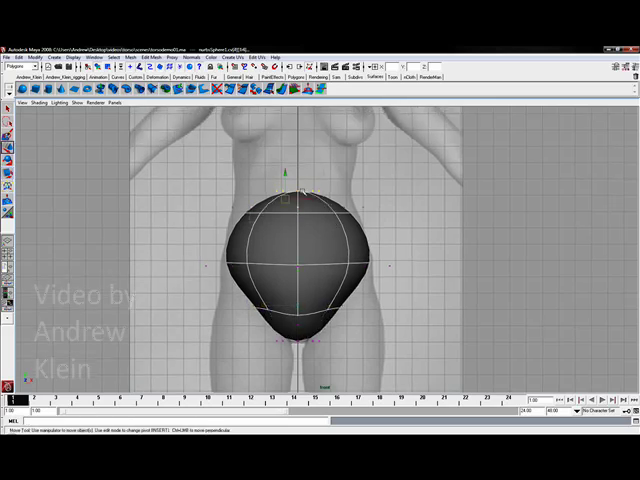
pyautogui.moveTo(287, 178); pyautogui.dragTo(286, 190)
pyautogui.hotkey('ctrl', 'z')
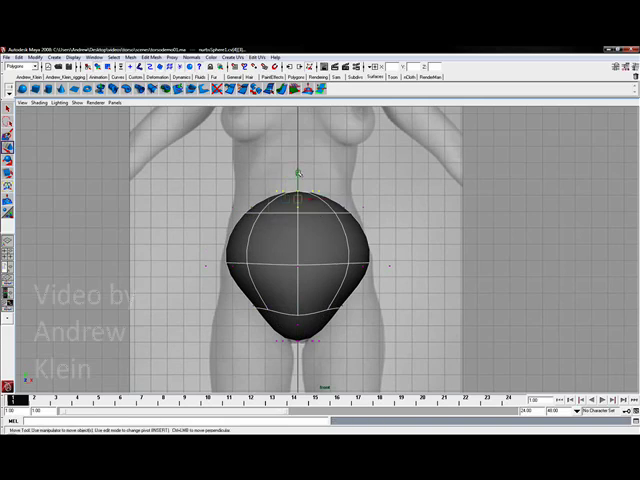
pyautogui.moveTo(299, 174)
pyautogui.mouseDown()
pyautogui.moveTo(299, 192)
pyautogui.moveTo(298, 185)
pyautogui.mouseUp()
pyautogui.moveTo(221, 197); pyautogui.dragTo(247, 229)
pyautogui.click(293, 177)
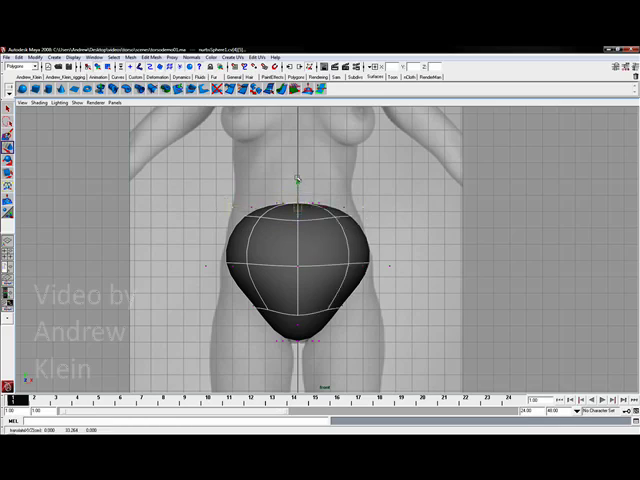
pyautogui.moveTo(295, 156); pyautogui.dragTo(295, 148)
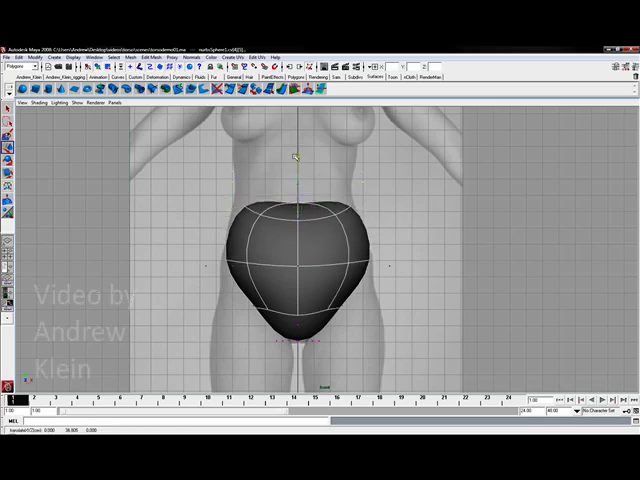
pyautogui.scroll(-2, 308, 208)
pyautogui.keyDown('alt'); pyautogui.moveTo(308, 208); pyautogui.dragTo(316, 260, button='middle'); pyautogui.keyUp('alt')
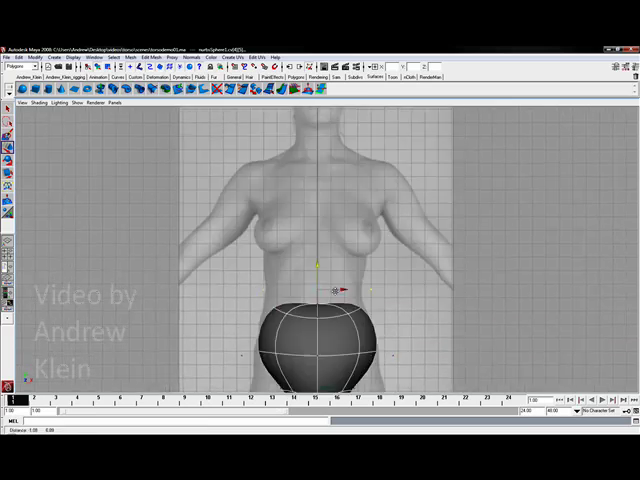
pyautogui.scroll(-3, 316, 196)
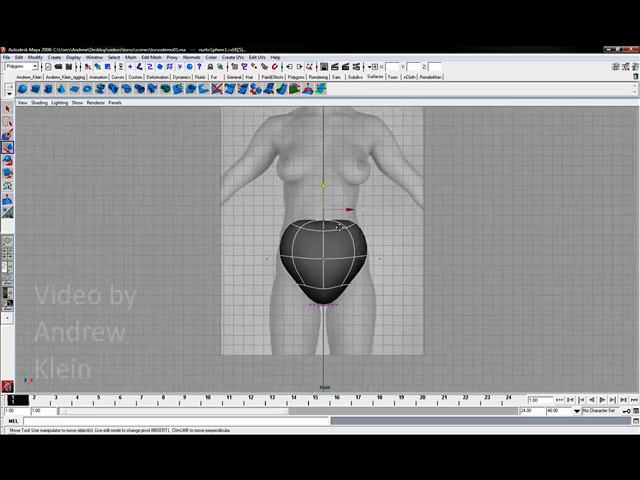
# Enable smooth shading and X-Ray, then shape the sphere's lower front to the belly line.
pyautogui.press('space')
pyautogui.press('space')
pyautogui.scroll(-2, 369, 217)
pyautogui.scroll(-2, 381, 211)
pyautogui.scroll(2, 381, 209)
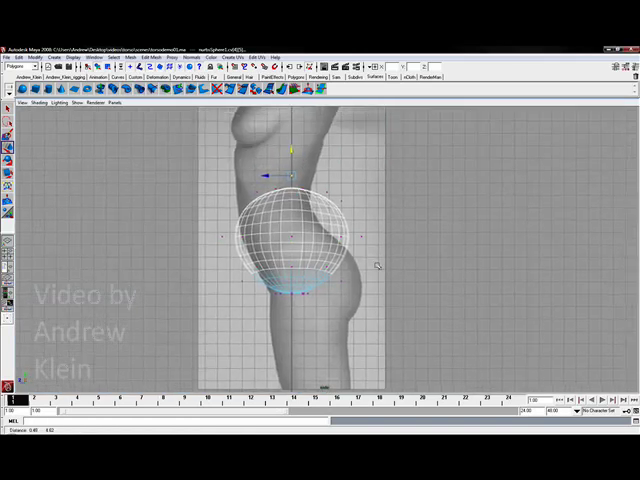
pyautogui.press('5')
pyautogui.keyDown('alt'); pyautogui.moveTo(288, 229); pyautogui.dragTo(290, 246, button='middle'); pyautogui.keyUp('alt')
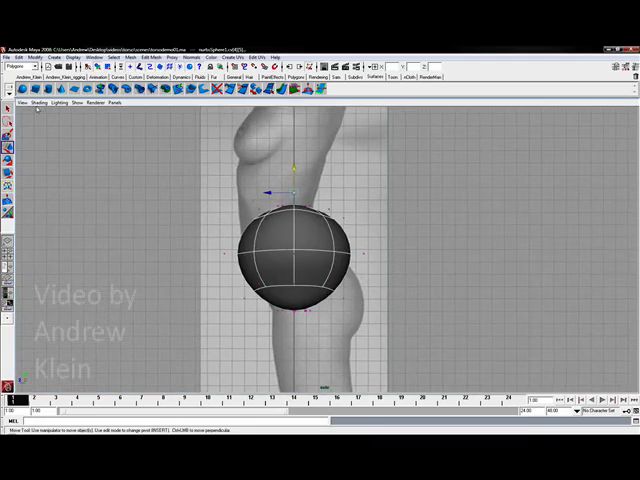
pyautogui.click(38, 102)
pyautogui.click(55, 183)
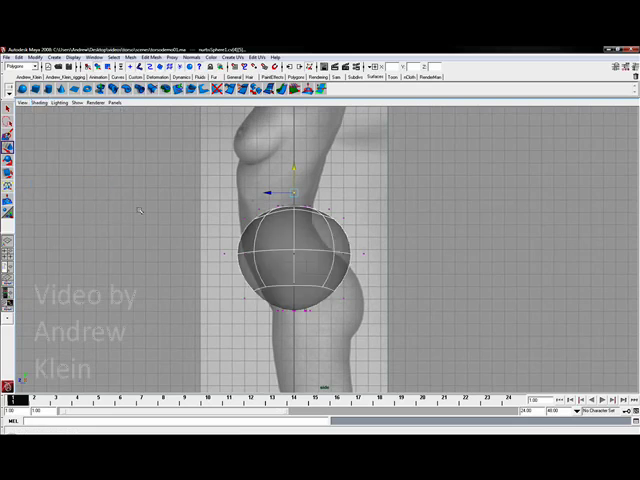
pyautogui.scroll(1, 139, 210)
pyautogui.moveTo(264, 240); pyautogui.dragTo(197, 261, button='right')
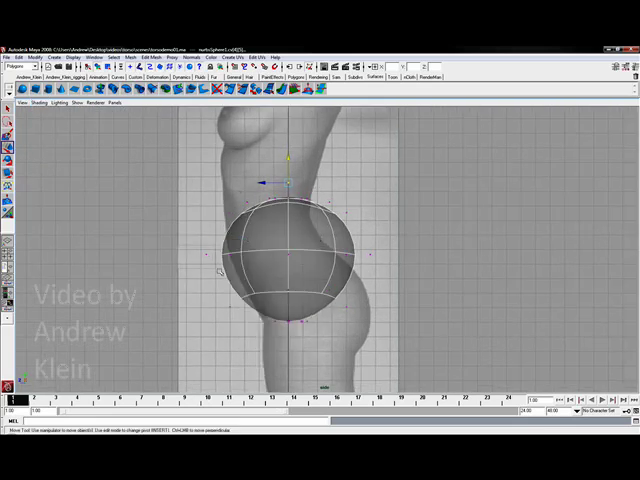
pyautogui.moveTo(197, 261)
pyautogui.mouseDown()
pyautogui.moveTo(183, 254)
pyautogui.moveTo(205, 257)
pyautogui.mouseUp()
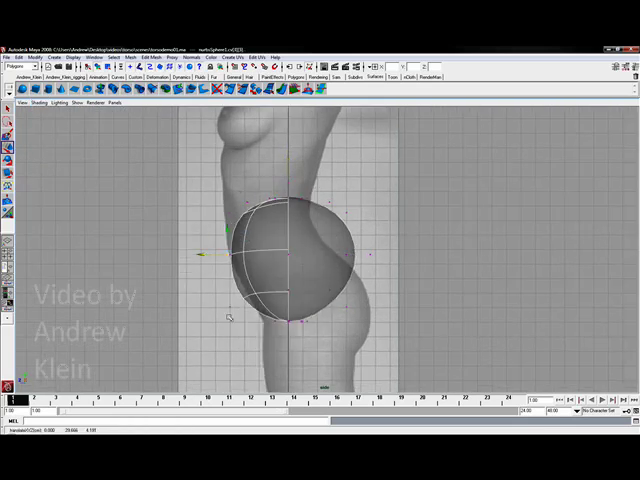
pyautogui.moveTo(231, 309)
pyautogui.mouseDown()
pyautogui.moveTo(217, 307)
pyautogui.moveTo(275, 326)
pyautogui.moveTo(296, 321)
pyautogui.moveTo(297, 312)
pyautogui.mouseUp()
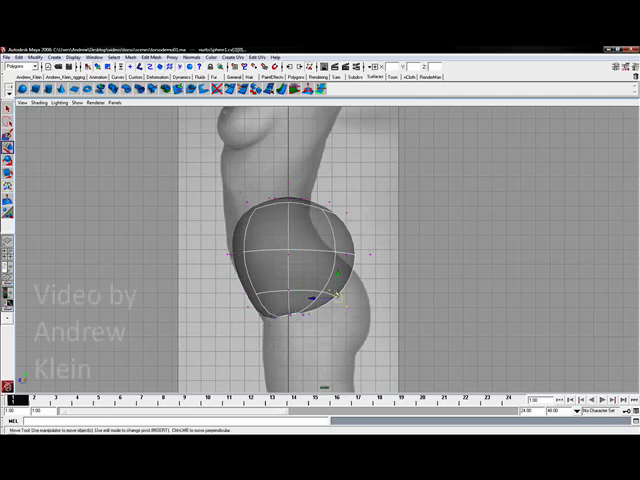
# Pull the sphere's lower back toward the buttocks and fit its top to the waist.
pyautogui.moveTo(337, 295); pyautogui.dragTo(337, 275)
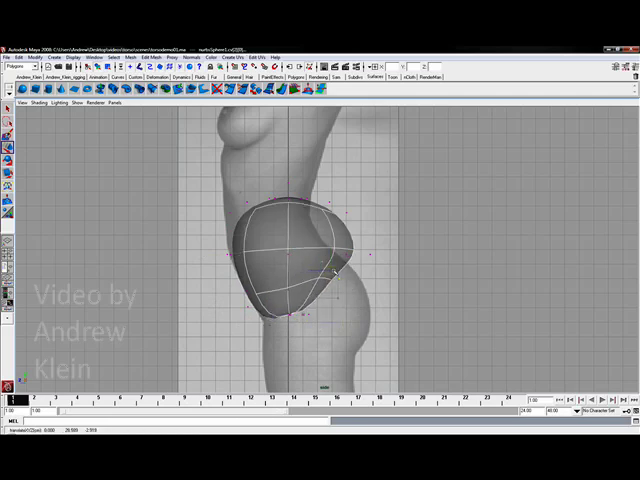
pyautogui.press('w')
pyautogui.moveTo(352, 255); pyautogui.dragTo(328, 256)
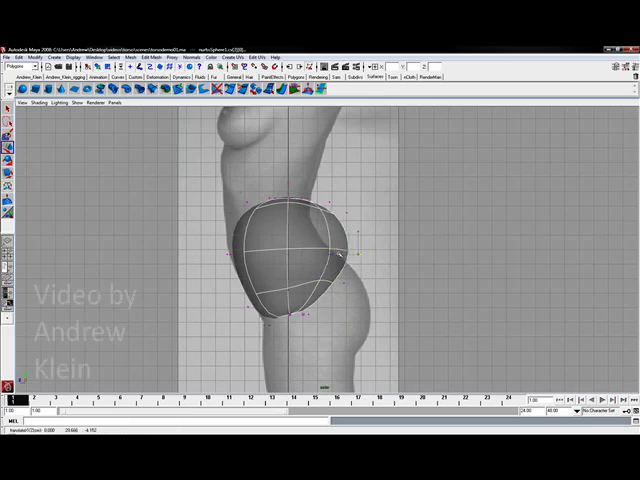
pyautogui.click(298, 200)
pyautogui.moveTo(300, 202)
pyautogui.mouseDown()
pyautogui.moveTo(287, 200)
pyautogui.moveTo(322, 206)
pyautogui.mouseUp()
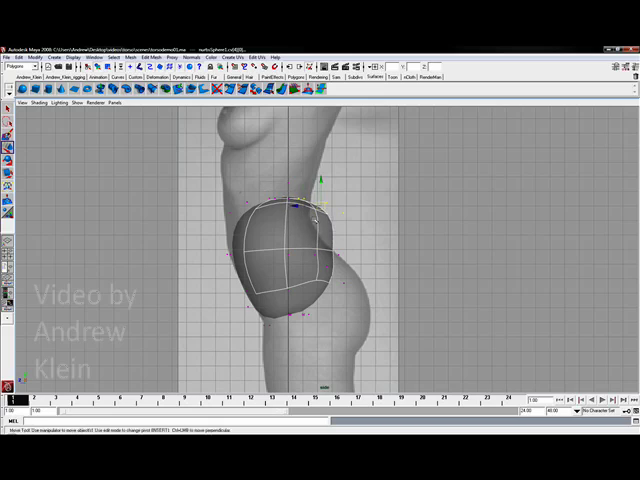
# Bulge the top-front outward and bring the top-back down over the lower back and buttocks.
pyautogui.click(290, 197)
pyautogui.moveTo(290, 197); pyautogui.dragTo(265, 193)
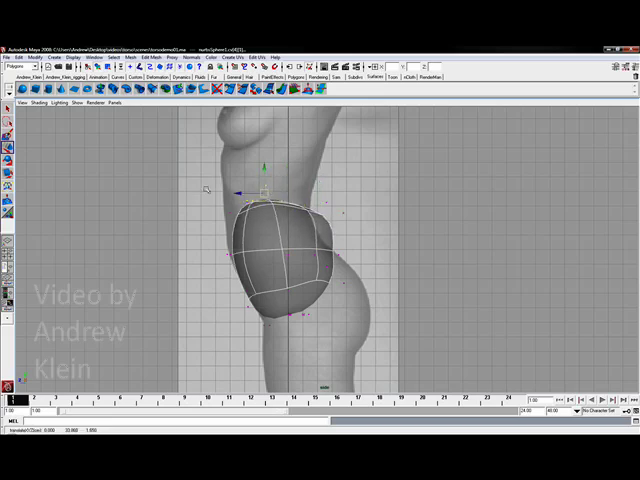
pyautogui.moveTo(255, 200); pyautogui.dragTo(242, 202)
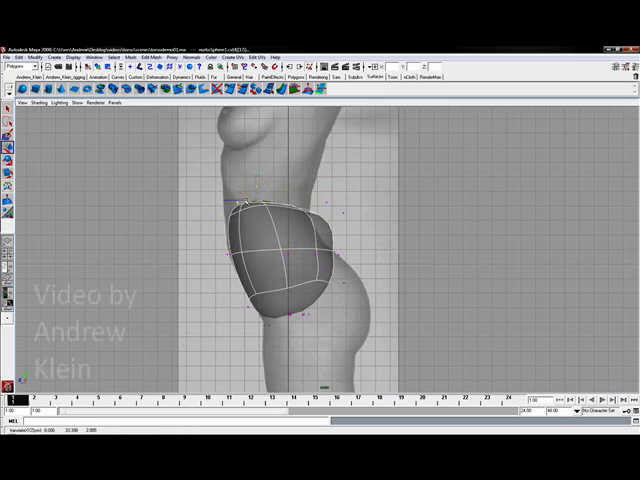
pyautogui.click(333, 186)
pyautogui.moveTo(347, 217)
pyautogui.mouseDown()
pyautogui.moveTo(313, 210)
pyautogui.moveTo(298, 188)
pyautogui.mouseUp()
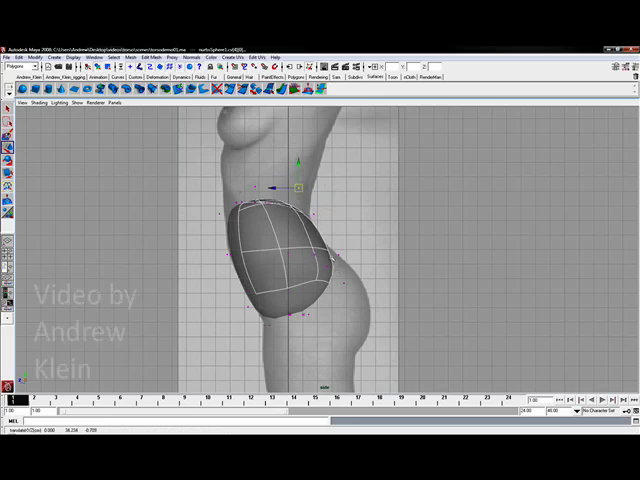
pyautogui.moveTo(335, 255)
pyautogui.mouseDown()
pyautogui.moveTo(347, 261)
pyautogui.moveTo(330, 250)
pyautogui.moveTo(362, 263)
pyautogui.mouseUp()
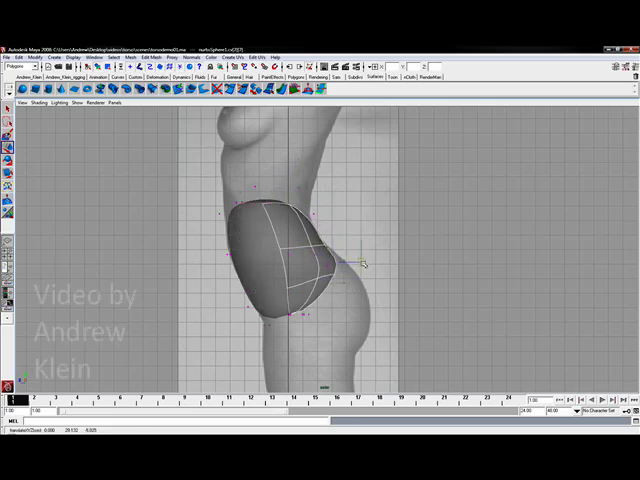
# Orbit the deselected hip block in full-size perspective, in object mode, then maximize the front view.
pyautogui.press('space')
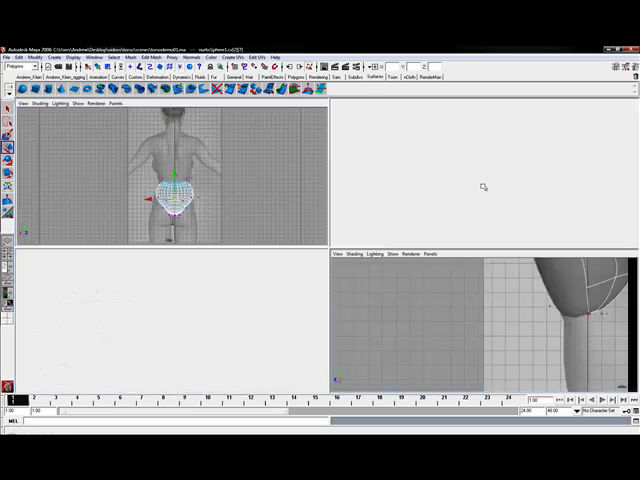
pyautogui.press('space')
pyautogui.keyDown('alt'); pyautogui.moveTo(483, 197); pyautogui.dragTo(101, 190, button='right'); pyautogui.keyUp('alt')
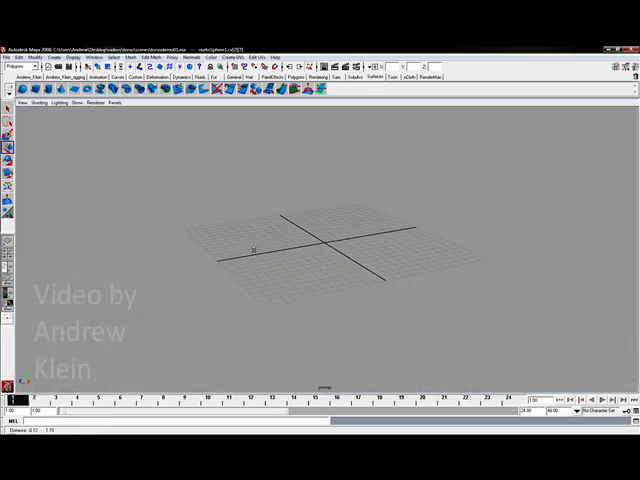
pyautogui.keyDown('alt'); pyautogui.moveTo(254, 251); pyautogui.dragTo(231, 296, button='middle'); pyautogui.keyUp('alt')
pyautogui.moveTo(231, 296)
pyautogui.keyDown('alt'); pyautogui.mouseDown()
pyautogui.moveTo(350, 240)
pyautogui.moveTo(216, 257)
pyautogui.moveTo(234, 255)
pyautogui.mouseUp(); pyautogui.keyUp('alt')
pyautogui.press('F8')
pyautogui.click(234, 255)
pyautogui.moveTo(273, 250)
pyautogui.keyDown('alt'); pyautogui.mouseDown()
pyautogui.moveTo(337, 235)
pyautogui.moveTo(459, 230)
pyautogui.moveTo(291, 236)
pyautogui.moveTo(223, 229)
pyautogui.moveTo(327, 230)
pyautogui.moveTo(381, 246)
pyautogui.moveTo(373, 257)
pyautogui.moveTo(214, 257)
pyautogui.moveTo(261, 241)
pyautogui.moveTo(311, 239)
pyautogui.mouseUp(); pyautogui.keyUp('alt')
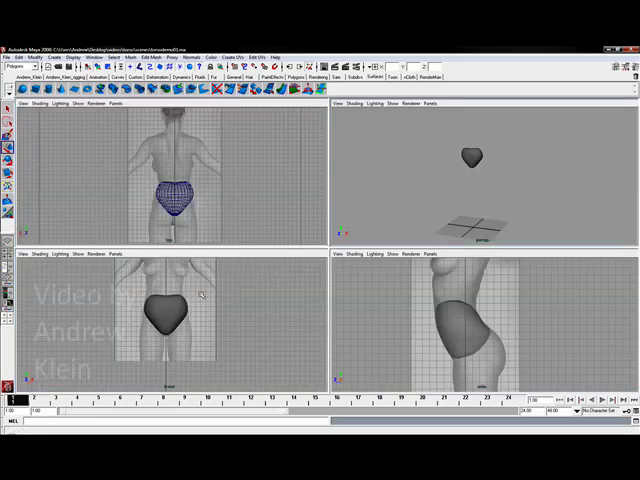
pyautogui.press('space')
pyautogui.scroll(-3, 367, 189)
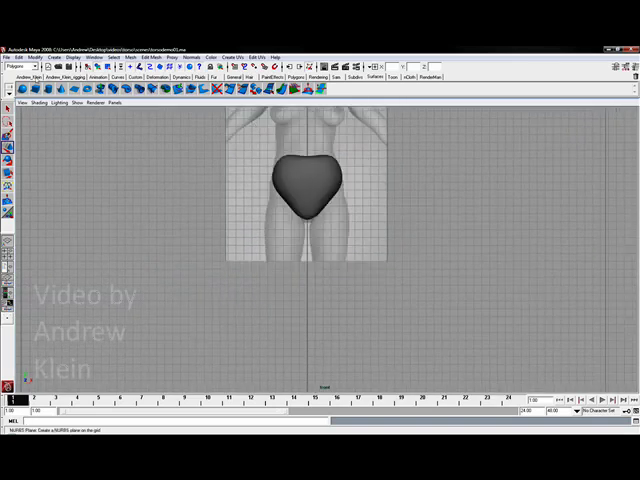
# Create a second NURBS sphere, scale it to chest size and lift it onto the chest.
pyautogui.click(307, 195)
pyautogui.press('w')
pyautogui.scroll(-2, 244, 276)
pyautogui.scroll(-2, 310, 300)
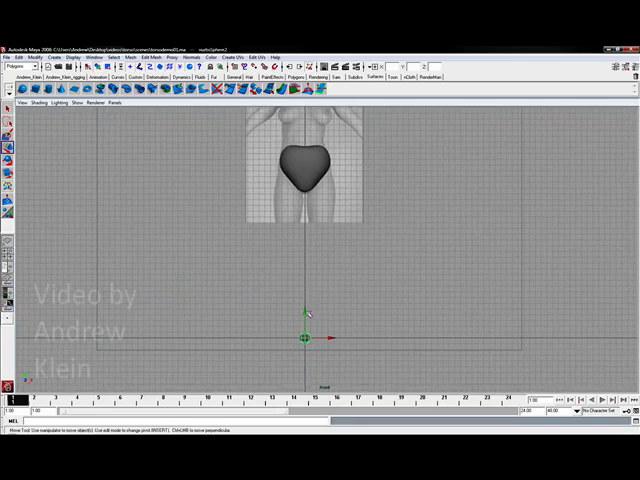
pyautogui.moveTo(306, 314); pyautogui.dragTo(308, 178)
pyautogui.keyDown('alt'); pyautogui.moveTo(304, 112); pyautogui.dragTo(306, 170, button='middle'); pyautogui.keyUp('alt')
pyautogui.scroll(2, 331, 276)
pyautogui.press('r')
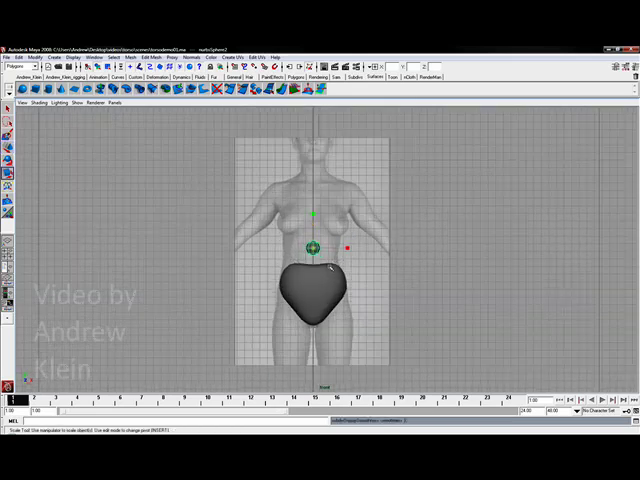
pyautogui.moveTo(313, 247); pyautogui.dragTo(364, 267)
pyautogui.scroll(1, 369, 246)
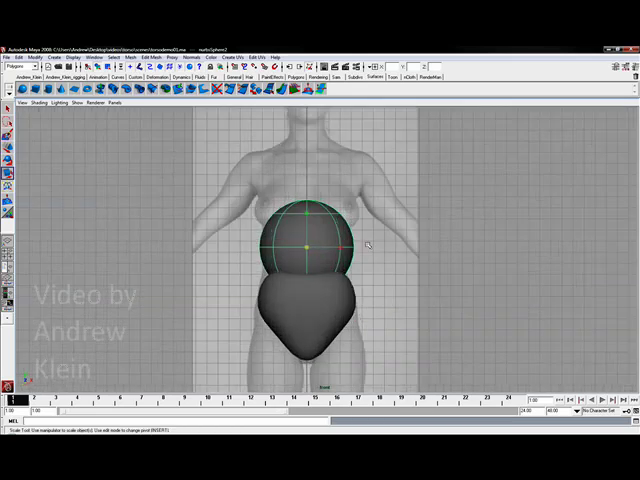
pyautogui.scroll(1, 326, 258)
pyautogui.press('w')
pyautogui.moveTo(319, 259); pyautogui.dragTo(318, 211)
pyautogui.scroll(2, 300, 237)
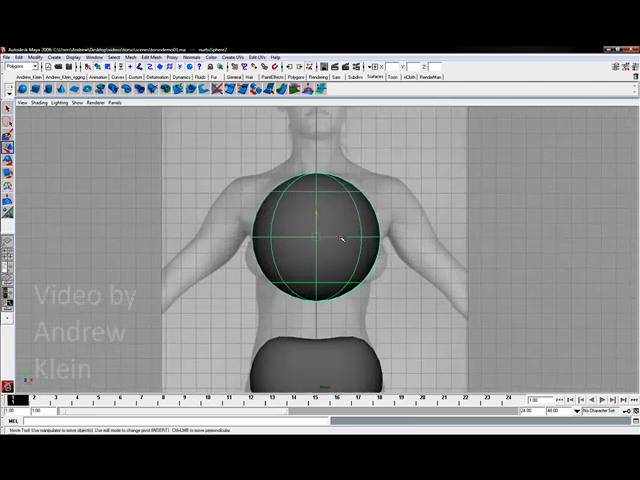
pyautogui.rightClick(343, 234)
pyautogui.click(331, 234)
# Switch the chest sphere to CV editing and widen its bottom control points.
pyautogui.keyDown('alt'); pyautogui.moveTo(316, 307); pyautogui.dragTo(255, 240, button='middle'); pyautogui.keyUp('alt')
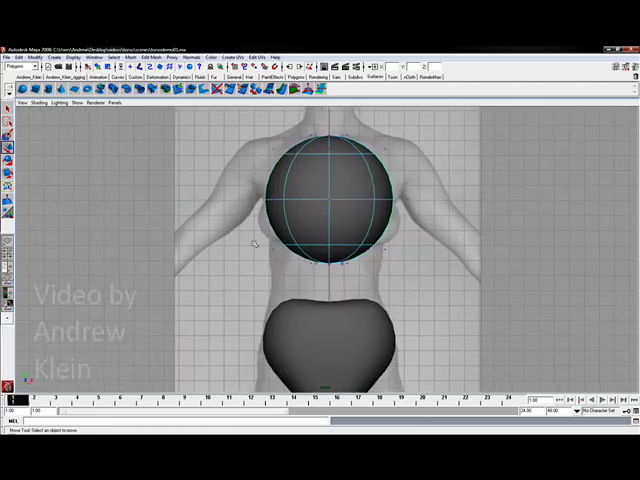
pyautogui.press('F8')
pyautogui.moveTo(292, 268)
pyautogui.mouseDown()
pyautogui.moveTo(397, 260)
pyautogui.moveTo(372, 257)
pyautogui.mouseUp()
pyautogui.moveTo(330, 250)
pyautogui.mouseDown()
pyautogui.moveTo(337, 266)
pyautogui.moveTo(383, 286)
pyautogui.mouseUp()
pyautogui.press('e')
pyautogui.hotkey('ctrl', 'z')
pyautogui.press('r')
pyautogui.moveTo(296, 292); pyautogui.dragTo(287, 293)
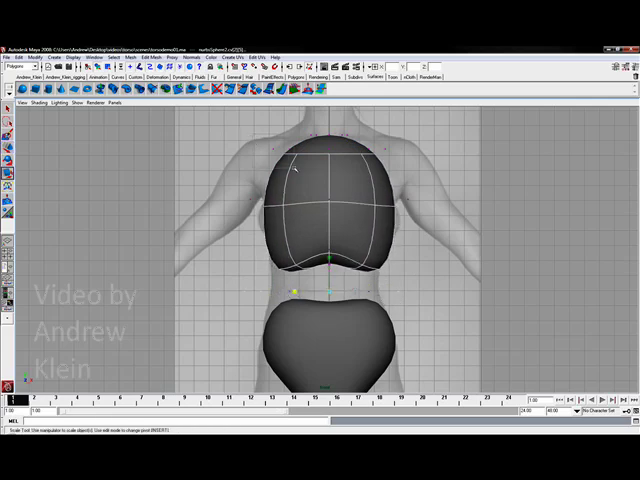
# Widen the chest sphere's top CV row and lower it to flatten the top.
pyautogui.moveTo(294, 169); pyautogui.dragTo(378, 140)
pyautogui.keyDown('shift'); pyautogui.moveTo(403, 162); pyautogui.dragTo(366, 160); pyautogui.keyUp('shift')
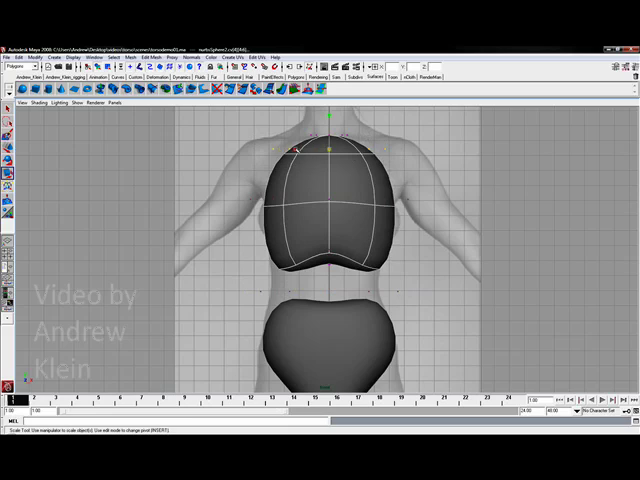
pyautogui.moveTo(296, 148); pyautogui.dragTo(274, 150)
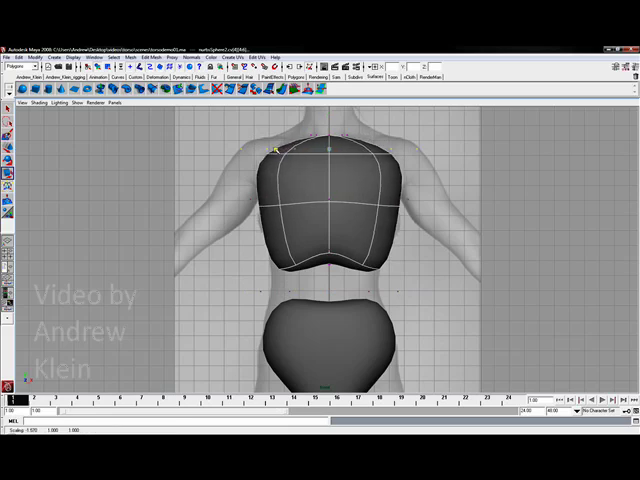
pyautogui.keyDown('alt'); pyautogui.moveTo(274, 150); pyautogui.dragTo(300, 155, button='middle'); pyautogui.keyUp('alt')
pyautogui.press('w')
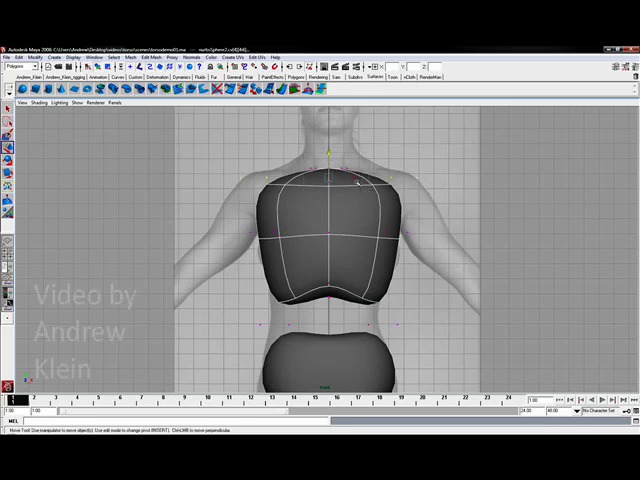
pyautogui.moveTo(328, 148); pyautogui.dragTo(338, 205)
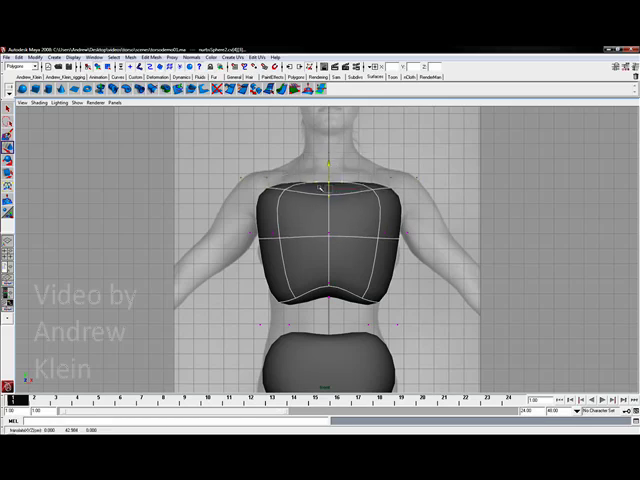
pyautogui.moveTo(329, 172); pyautogui.dragTo(329, 150)
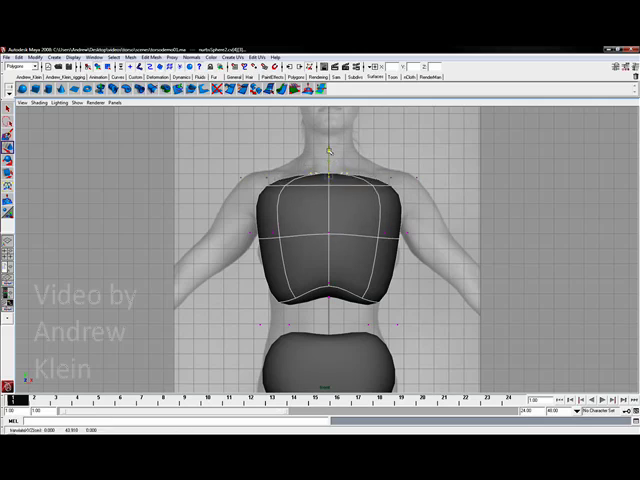
# Zoom out over the whole torso, then frame the chest sphere in the side view.
pyautogui.moveTo(363, 257)
pyautogui.keyDown('alt'); pyautogui.mouseDown(button='middle')
pyautogui.moveTo(369, 204)
pyautogui.moveTo(240, 217)
pyautogui.mouseUp(button='middle'); pyautogui.keyUp('alt')
pyautogui.keyDown('alt'); pyautogui.moveTo(403, 212); pyautogui.dragTo(328, 237, button='right'); pyautogui.keyUp('alt')
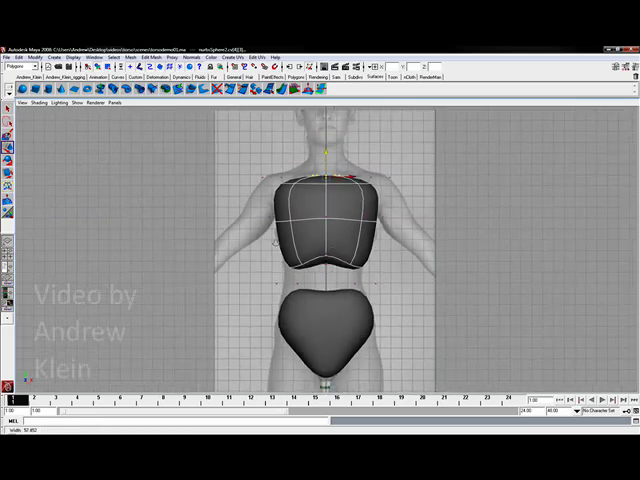
pyautogui.press('space')
pyautogui.press('space')
pyautogui.press('f')
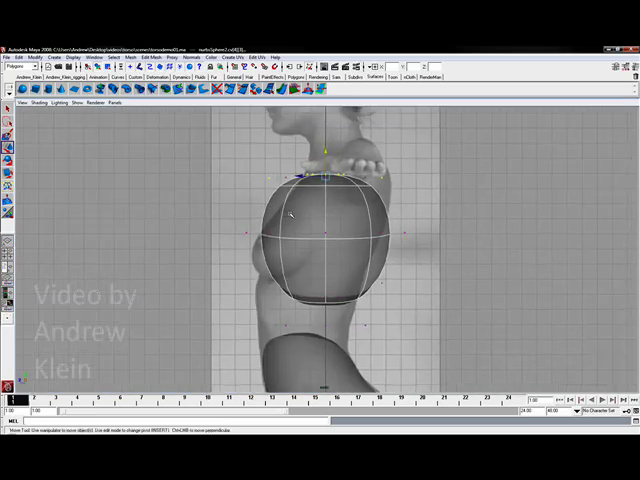
# Tilt the chest sphere slightly and shift its bottom row of CVs to reshape it.
pyautogui.press('F8')
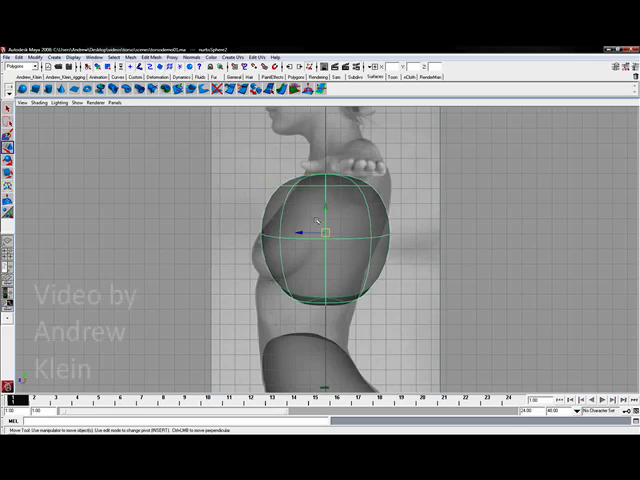
pyautogui.press('e')
pyautogui.moveTo(355, 209); pyautogui.dragTo(360, 212)
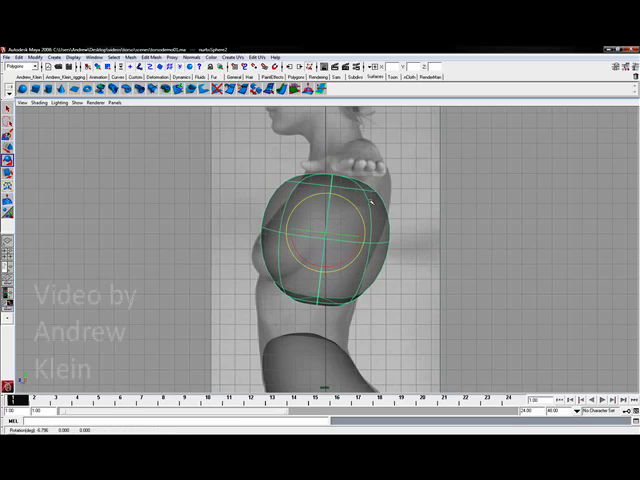
pyautogui.moveTo(369, 200); pyautogui.dragTo(340, 201, button='right')
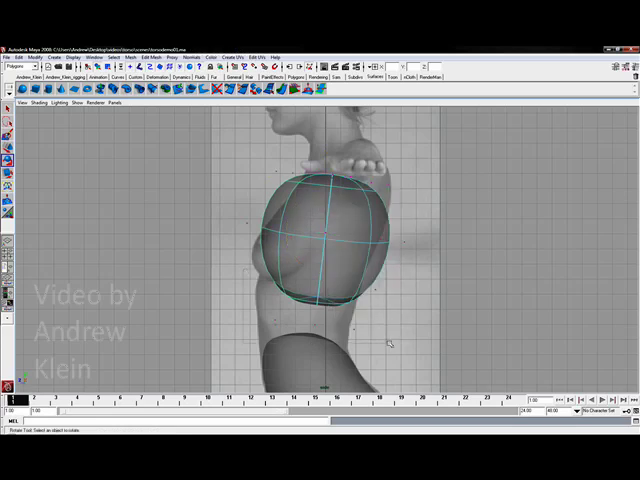
pyautogui.click(307, 298)
pyautogui.press('w')
pyautogui.moveTo(307, 300); pyautogui.dragTo(386, 307)
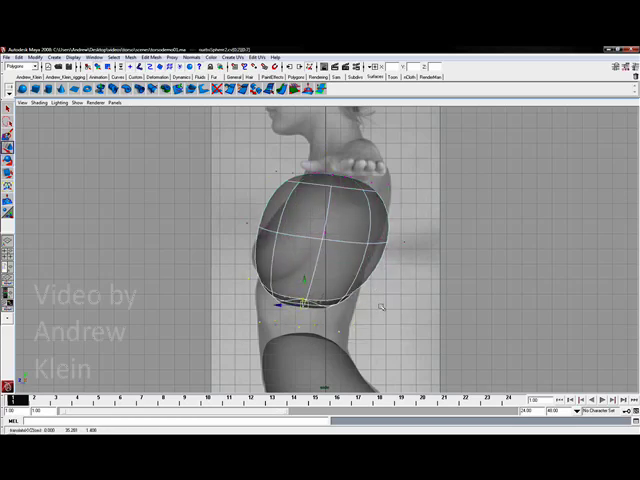
# Pull the back side inward and reshape the upper back, upper front and chest bulge.
pyautogui.moveTo(400, 180); pyautogui.dragTo(345, 300)
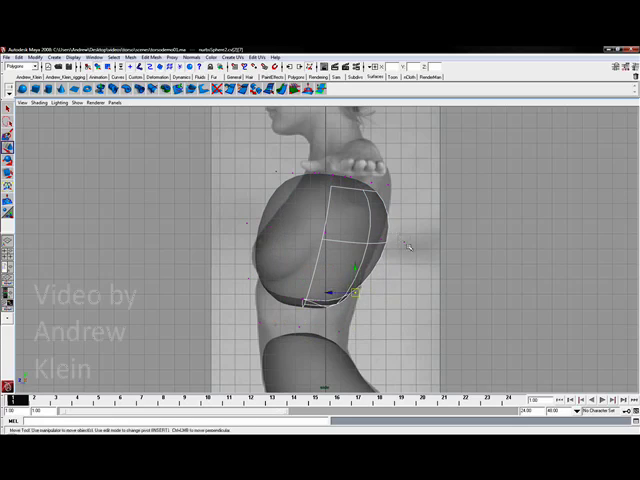
pyautogui.moveTo(405, 243); pyautogui.dragTo(382, 239)
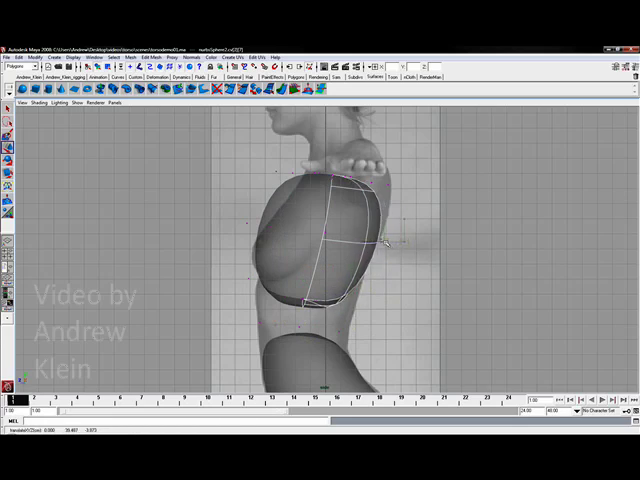
pyautogui.moveTo(368, 179)
pyautogui.mouseDown()
pyautogui.moveTo(407, 200)
pyautogui.moveTo(402, 152)
pyautogui.mouseUp()
pyautogui.moveTo(278, 158)
pyautogui.mouseDown()
pyautogui.moveTo(300, 186)
pyautogui.moveTo(302, 178)
pyautogui.moveTo(298, 188)
pyautogui.mouseUp()
pyautogui.click(302, 172)
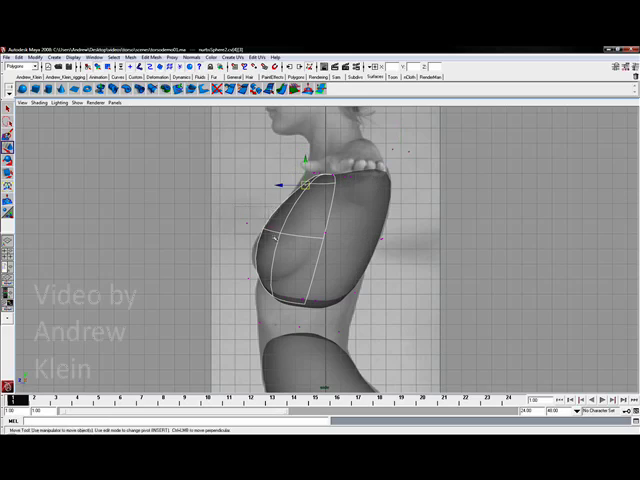
pyautogui.click(254, 224)
pyautogui.moveTo(254, 224); pyautogui.dragTo(272, 234)
# Raise the top toward the shoulder and draw the lower front in toward the ribs.
pyautogui.click(304, 181)
pyautogui.moveTo(304, 181); pyautogui.dragTo(305, 173)
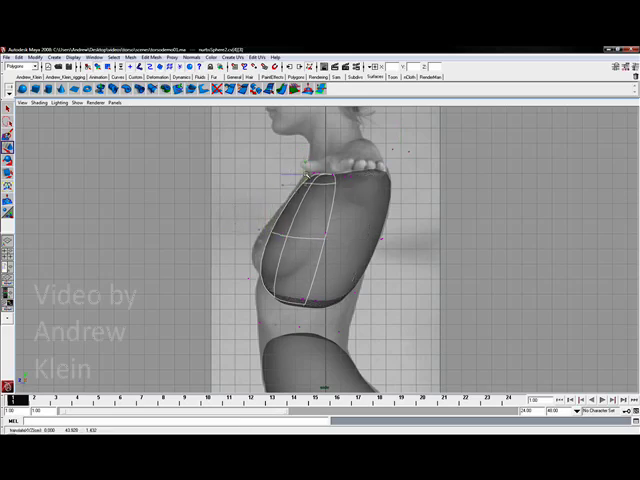
pyautogui.click(236, 279)
pyautogui.moveTo(236, 279); pyautogui.dragTo(258, 276)
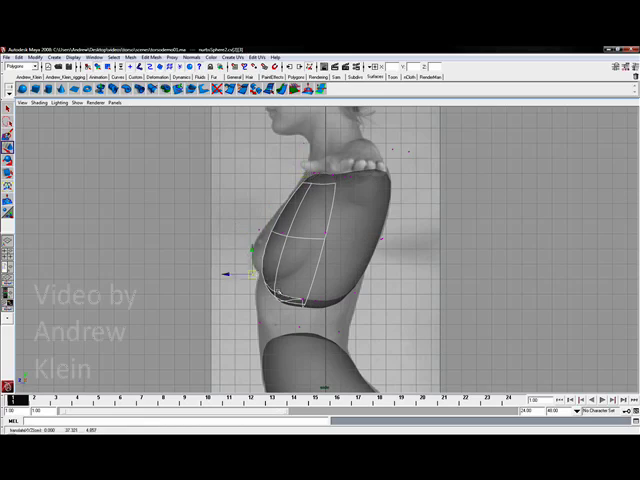
pyautogui.click(278, 304)
pyautogui.moveTo(278, 304); pyautogui.dragTo(268, 322)
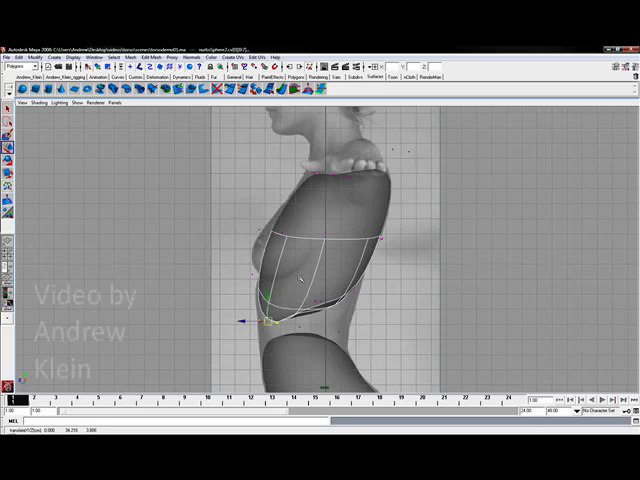
# Adjust the bottom edge, stretch the upper part to the shoulder and push the upper back out.
pyautogui.click(293, 300)
pyautogui.click(328, 320)
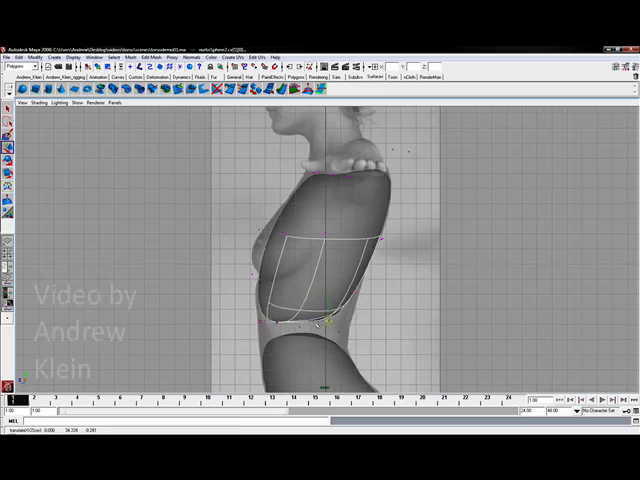
pyautogui.moveTo(328, 320); pyautogui.dragTo(330, 322)
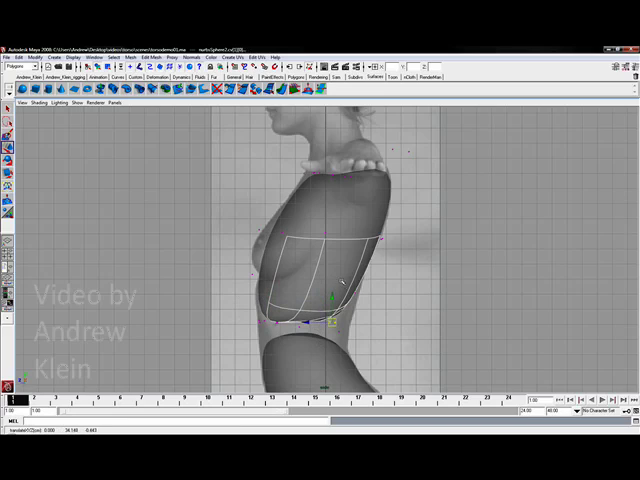
pyautogui.moveTo(342, 279); pyautogui.dragTo(357, 293)
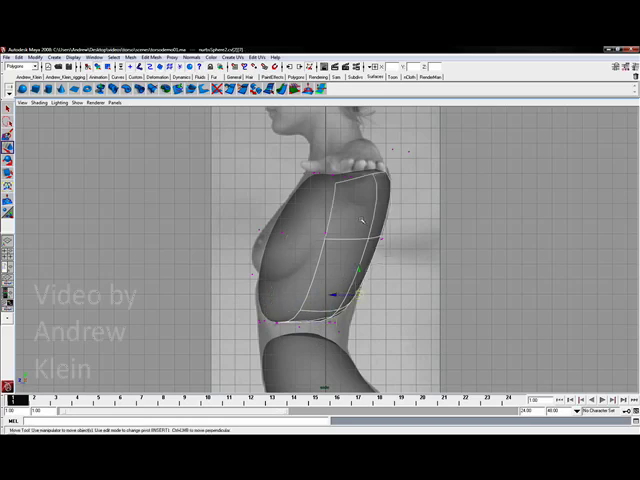
pyautogui.click(380, 237)
pyautogui.moveTo(380, 237); pyautogui.dragTo(382, 218)
# Orbit the perspective view around the torso and clear the chest sphere selection.
pyautogui.press('space')
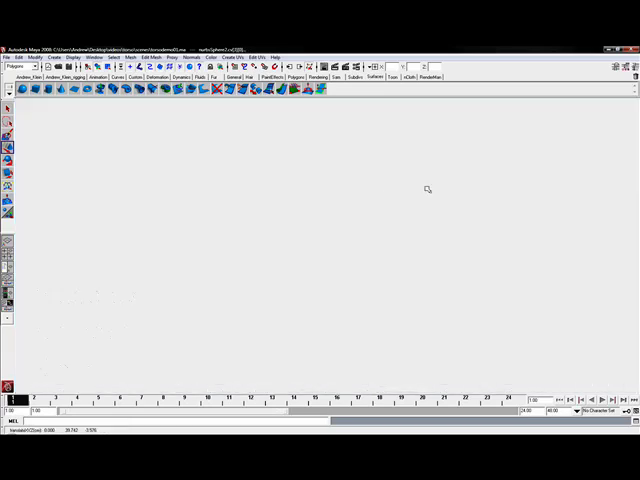
pyautogui.press('space')
pyautogui.moveTo(420, 194)
pyautogui.keyDown('alt'); pyautogui.mouseDown()
pyautogui.moveTo(355, 204)
pyautogui.moveTo(374, 204)
pyautogui.moveTo(326, 243)
pyautogui.moveTo(453, 224)
pyautogui.mouseUp(); pyautogui.keyUp('alt')
pyautogui.press('F8')
pyautogui.click(456, 240)
pyautogui.moveTo(460, 260)
pyautogui.keyDown('alt'); pyautogui.mouseDown()
pyautogui.moveTo(320, 270)
pyautogui.moveTo(293, 261)
pyautogui.moveTo(399, 270)
pyautogui.moveTo(268, 266)
pyautogui.moveTo(414, 296)
pyautogui.moveTo(308, 328)
pyautogui.moveTo(304, 219)
pyautogui.moveTo(310, 272)
pyautogui.moveTo(350, 276)
pyautogui.moveTo(303, 264)
pyautogui.mouseUp(); pyautogui.keyUp('alt')
# Create a new NURBS sphere and move it onto the buttock in the front view.
pyautogui.press('g')
pyautogui.press('space')
pyautogui.press('space')
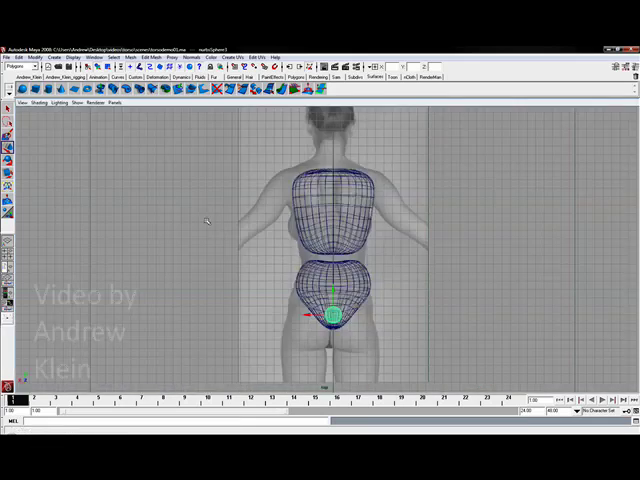
pyautogui.press('5')
pyautogui.scroll(2, 242, 237)
pyautogui.keyDown('alt'); pyautogui.moveTo(242, 237); pyautogui.dragTo(242, 191, button='middle'); pyautogui.keyUp('alt')
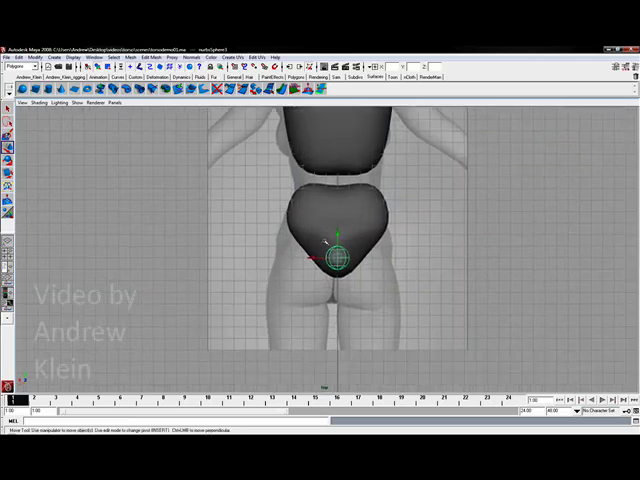
pyautogui.moveTo(338, 258); pyautogui.dragTo(303, 279)
pyautogui.scroll(1, 332, 258)
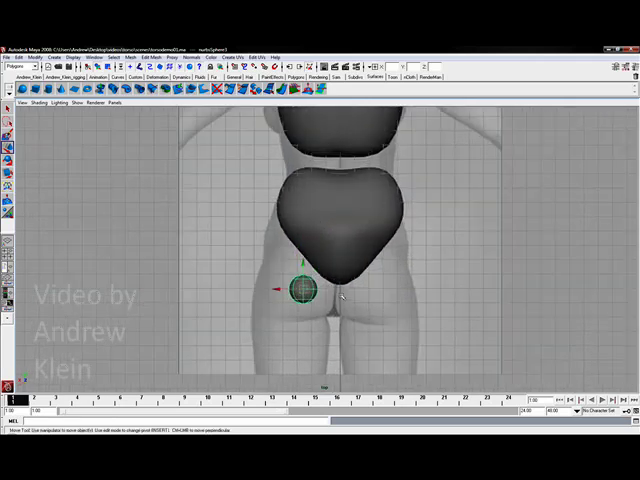
# Scale the new sphere to about double, nudge it up-left, and switch to Control Vertex editing.
pyautogui.press('r')
pyautogui.moveTo(303, 289); pyautogui.dragTo(346, 297)
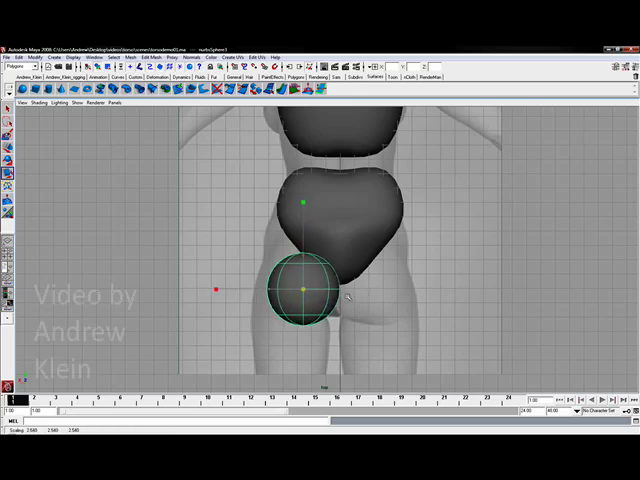
pyautogui.press('w')
pyautogui.moveTo(304, 291); pyautogui.dragTo(299, 281)
pyautogui.press('r')
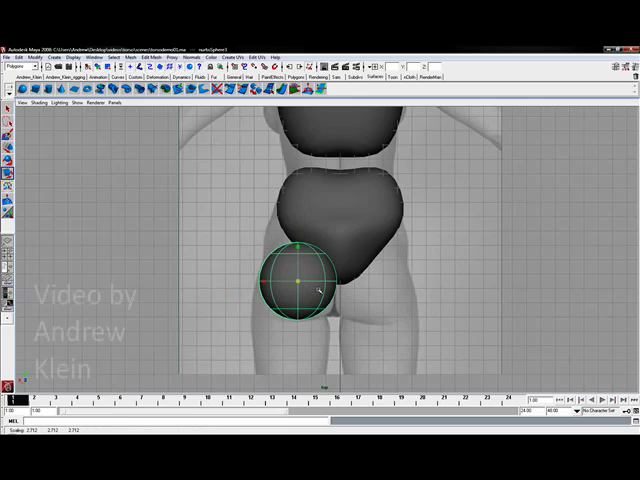
pyautogui.rightClick(318, 290)
pyautogui.click(318, 308)
# Make the models semi-transparent, bulge the lower right out and pull the right side in.
pyautogui.press('w')
pyautogui.click(326, 308)
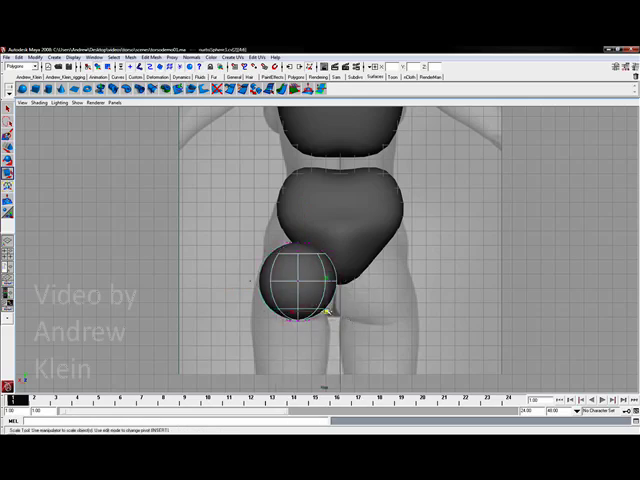
pyautogui.click(38, 102)
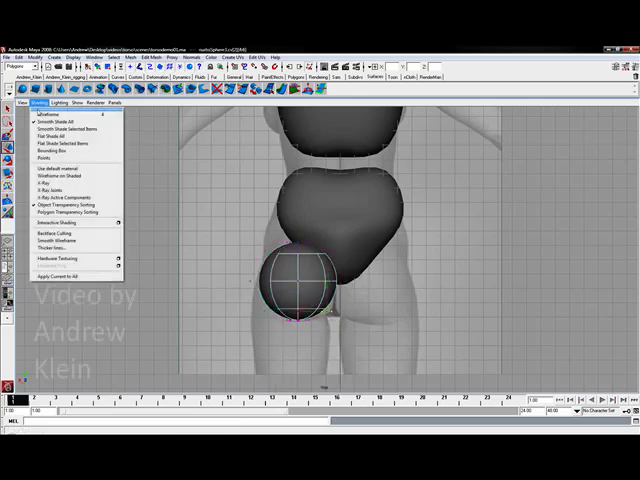
pyautogui.click(60, 183)
pyautogui.moveTo(326, 308); pyautogui.dragTo(330, 316)
pyautogui.moveTo(345, 283)
pyautogui.mouseDown()
pyautogui.moveTo(331, 278)
pyautogui.moveTo(334, 240)
pyautogui.moveTo(291, 229)
pyautogui.moveTo(270, 212)
pyautogui.mouseUp()
# Reshape the sphere's left edge, raising points and bulging the lower-left outward.
pyautogui.click(265, 250)
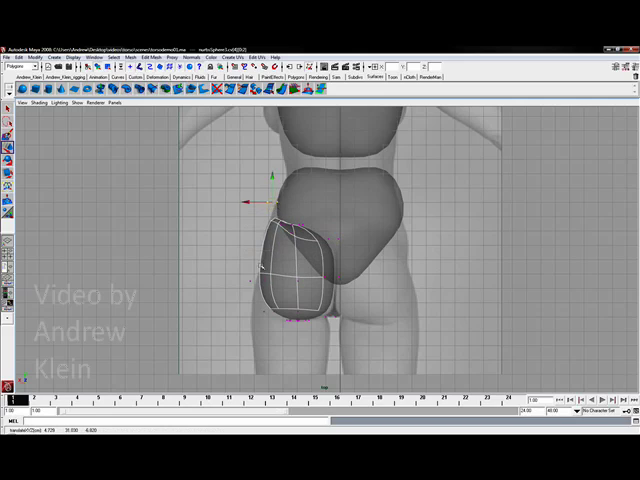
pyautogui.moveTo(257, 282); pyautogui.dragTo(263, 280)
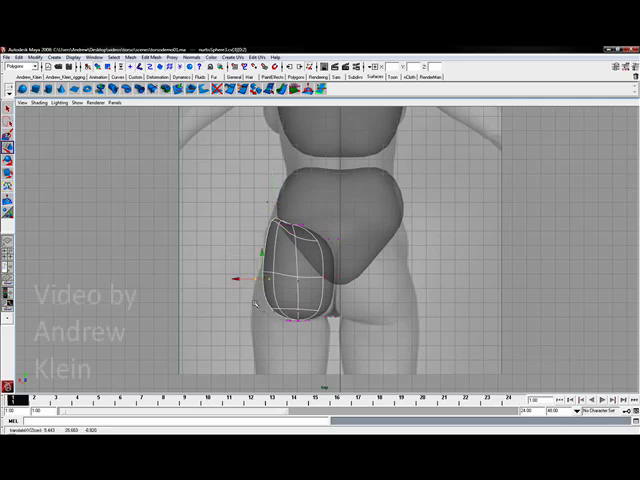
pyautogui.moveTo(266, 312); pyautogui.dragTo(249, 316)
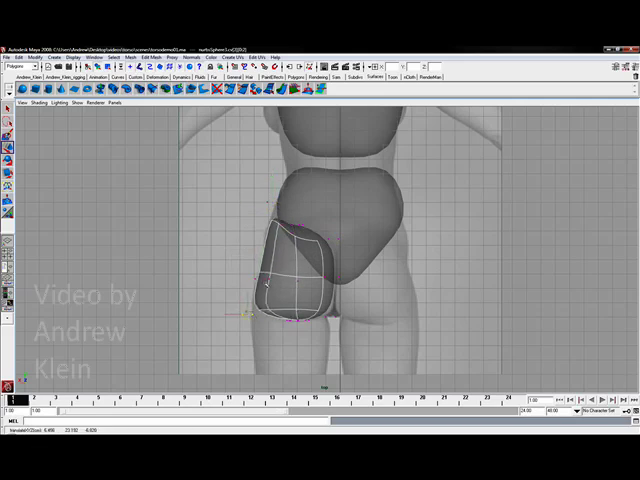
pyautogui.click(257, 280)
pyautogui.moveTo(257, 280); pyautogui.dragTo(258, 268)
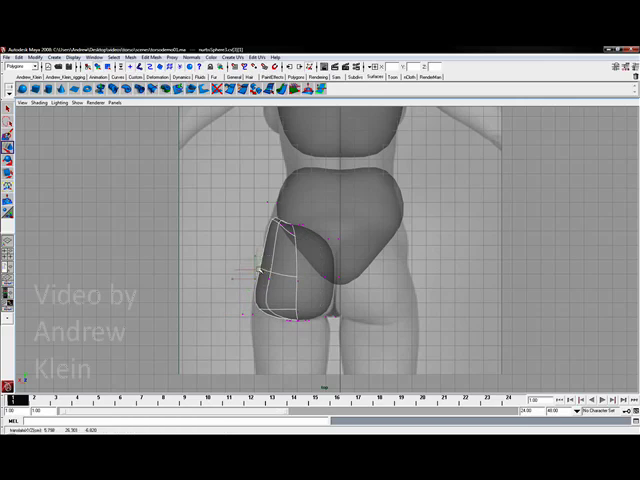
pyautogui.moveTo(268, 204); pyautogui.dragTo(262, 211)
# Round out the left side, shape the bottom, and return to the four-view layout.
pyautogui.click(271, 280)
pyautogui.moveTo(266, 277); pyautogui.dragTo(262, 276)
pyautogui.click(302, 320)
pyautogui.moveTo(301, 320); pyautogui.dragTo(333, 312)
pyautogui.click(328, 318)
pyautogui.press('space')
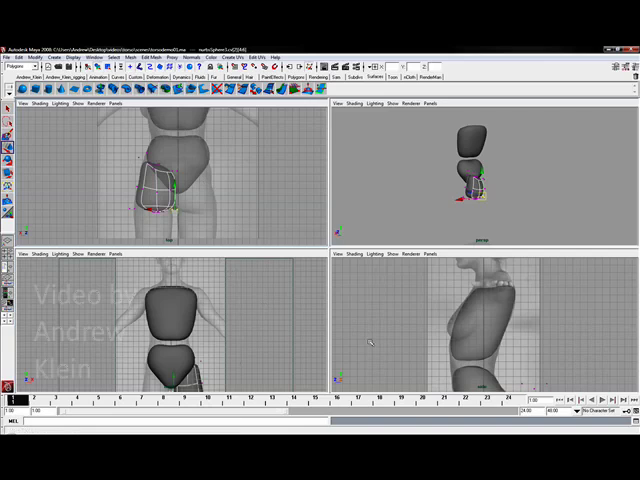
# In the maximized side view, move the whole sphere left onto the buttock profile.
pyautogui.press('space')
pyautogui.keyDown('alt'); pyautogui.moveTo(400, 343); pyautogui.dragTo(338, 243, button='middle'); pyautogui.keyUp('alt')
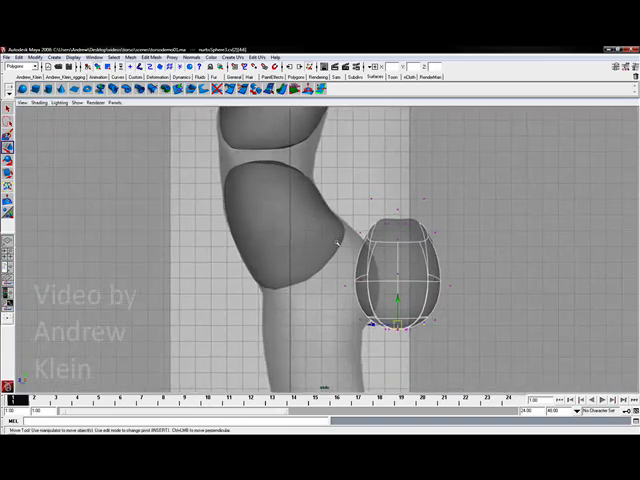
pyautogui.press('F8')
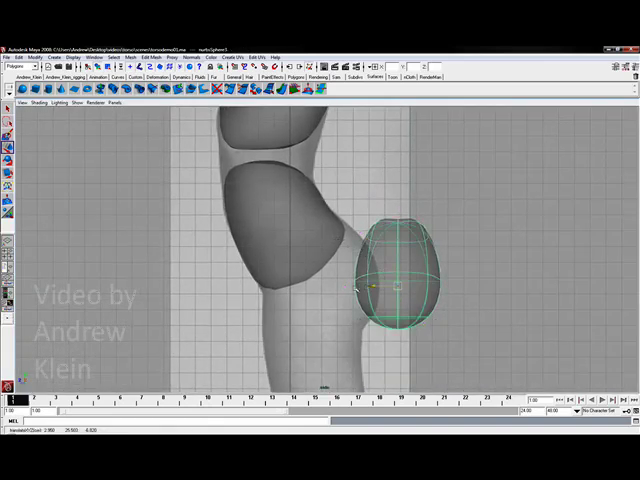
pyautogui.moveTo(370, 284); pyautogui.dragTo(313, 289, button='middle')
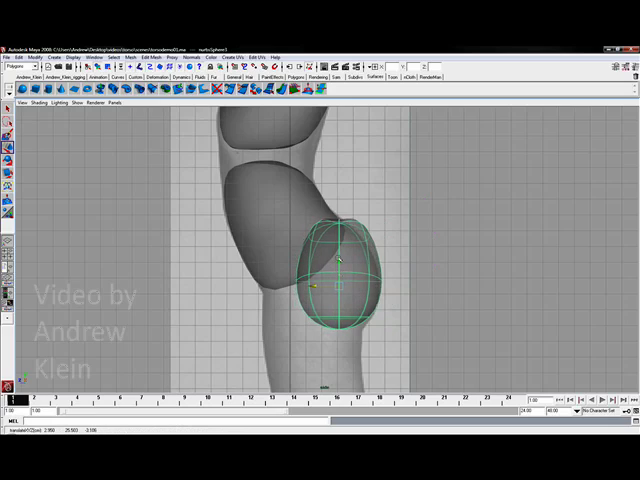
# Pull the top row of CVs in toward the pelvis and reshape the lower profile.
pyautogui.moveTo(327, 258); pyautogui.dragTo(300, 258, button='right')
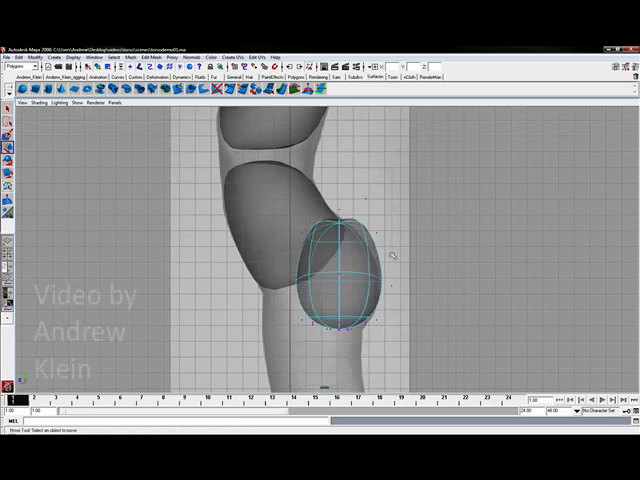
pyautogui.moveTo(300, 205); pyautogui.dragTo(385, 235)
pyautogui.moveTo(334, 205); pyautogui.dragTo(298, 218, button='middle')
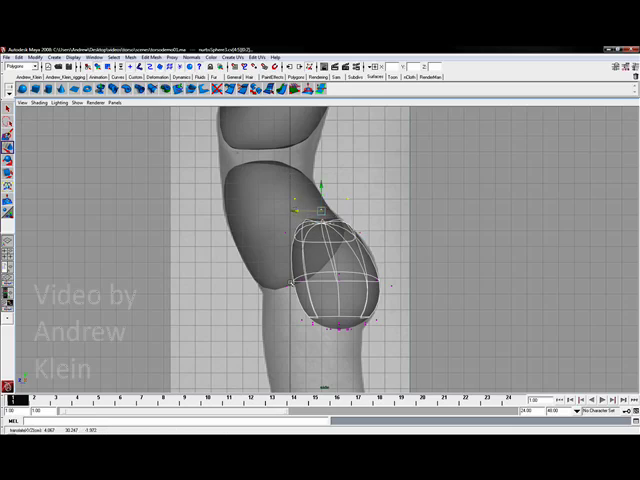
pyautogui.moveTo(321, 340); pyautogui.dragTo(310, 322)
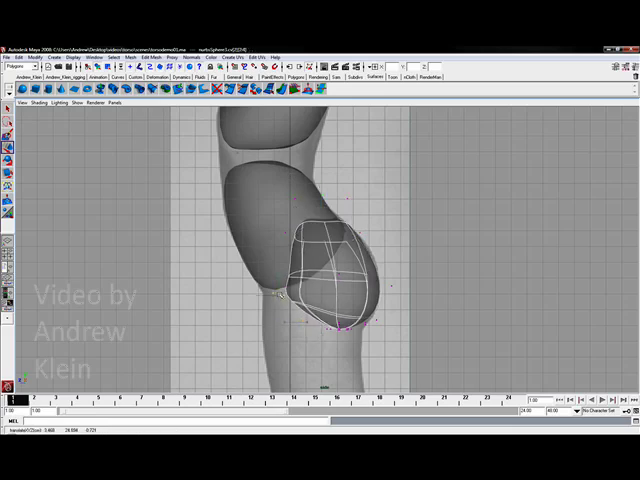
# Orbit and zoom the perspective view to inspect the body and buttock piece.
pyautogui.press('space')
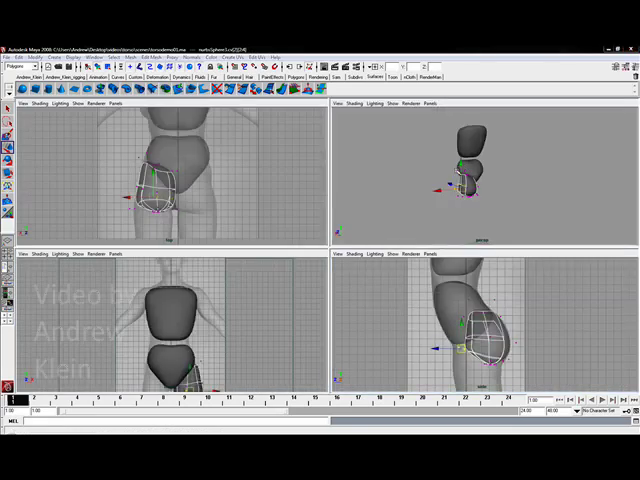
pyautogui.press('space')
pyautogui.moveTo(419, 217)
pyautogui.keyDown('alt'); pyautogui.mouseDown()
pyautogui.moveTo(317, 249)
pyautogui.moveTo(328, 246)
pyautogui.moveTo(310, 209)
pyautogui.mouseUp(); pyautogui.keyUp('alt')
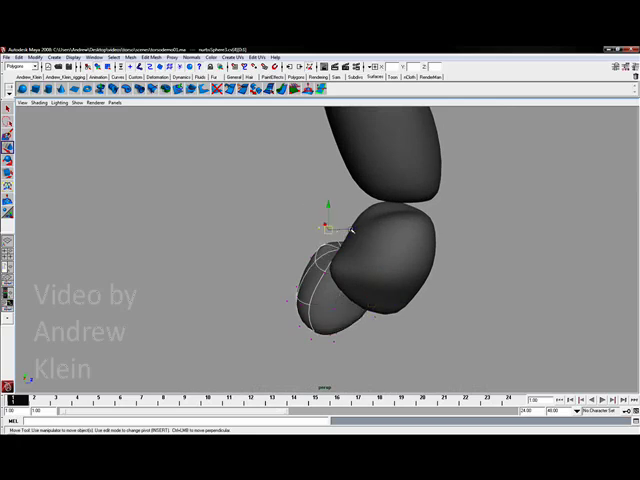
pyautogui.moveTo(379, 221)
pyautogui.keyDown('alt'); pyautogui.mouseDown()
pyautogui.moveTo(449, 240)
pyautogui.moveTo(353, 269)
pyautogui.mouseUp(); pyautogui.keyUp('alt')
pyautogui.keyDown('alt'); pyautogui.moveTo(353, 269); pyautogui.dragTo(374, 259, button='right'); pyautogui.keyUp('alt')
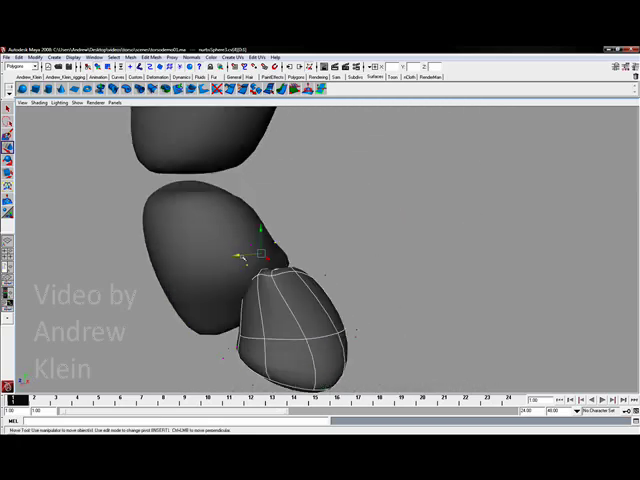
pyautogui.keyDown('alt'); pyautogui.moveTo(262, 253); pyautogui.dragTo(346, 193); pyautogui.keyUp('alt')
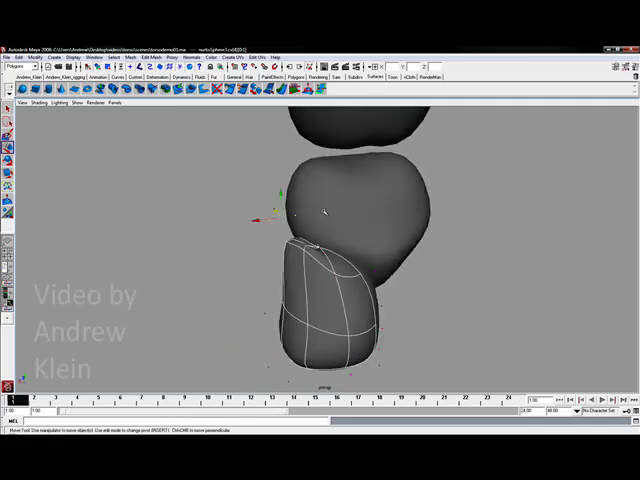
# Move the buttock sphere's pivot point near its top.
pyautogui.press('Insert')
pyautogui.moveTo(252, 221); pyautogui.dragTo(269, 221)
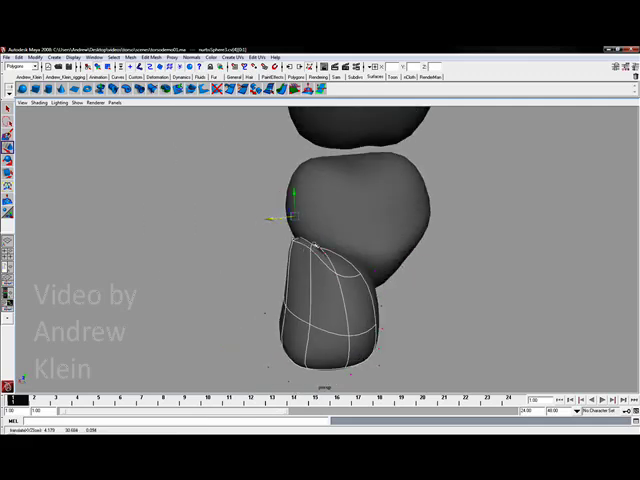
pyautogui.press('Insert')
pyautogui.moveTo(312, 240); pyautogui.dragTo(326, 246)
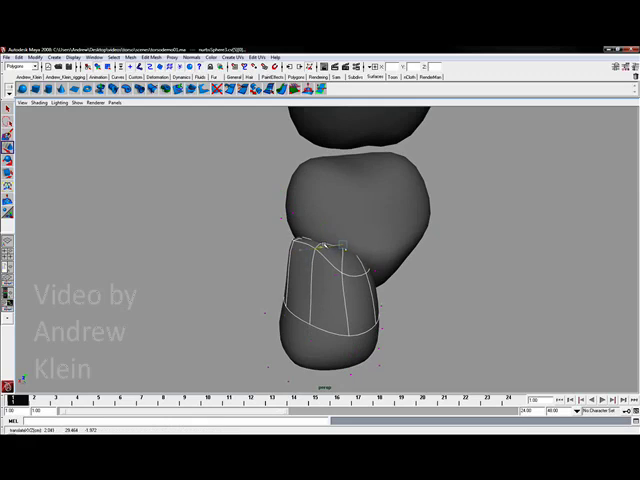
# Orbit around the figure, reselect the buttock sphere, and zoom out to see it whole.
pyautogui.keyDown('alt'); pyautogui.moveTo(383, 251); pyautogui.dragTo(411, 261); pyautogui.keyUp('alt')
pyautogui.scroll(-5, 411, 261)
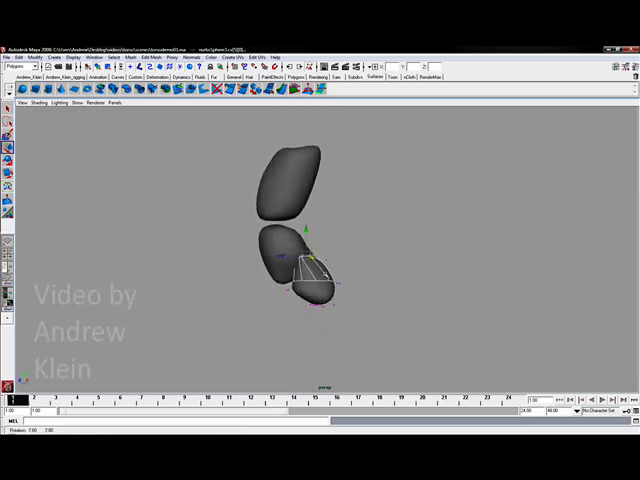
pyautogui.moveTo(257, 286)
pyautogui.keyDown('alt'); pyautogui.mouseDown()
pyautogui.moveTo(325, 287)
pyautogui.moveTo(318, 268)
pyautogui.mouseUp(); pyautogui.keyUp('alt')
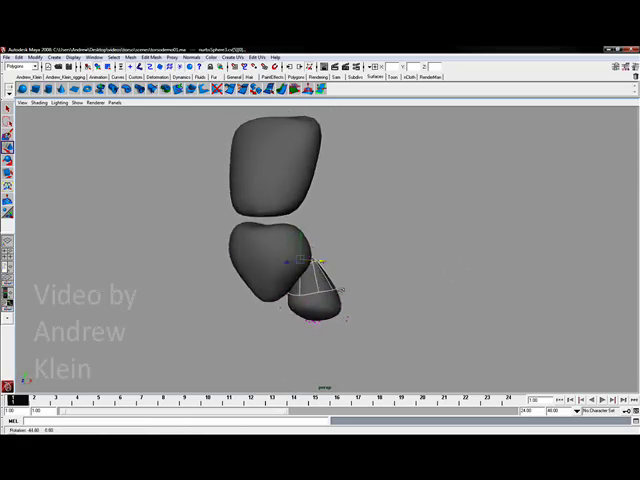
pyautogui.click(357, 260)
pyautogui.moveTo(357, 260)
pyautogui.keyDown('alt'); pyautogui.mouseDown()
pyautogui.moveTo(281, 316)
pyautogui.moveTo(343, 281)
pyautogui.mouseUp(); pyautogui.keyUp('alt')
pyautogui.click(343, 281)
pyautogui.keyDown('alt'); pyautogui.moveTo(343, 281); pyautogui.dragTo(254, 297, button='right'); pyautogui.keyUp('alt')
pyautogui.keyDown('alt'); pyautogui.moveTo(250, 268); pyautogui.dragTo(333, 214); pyautogui.keyUp('alt')
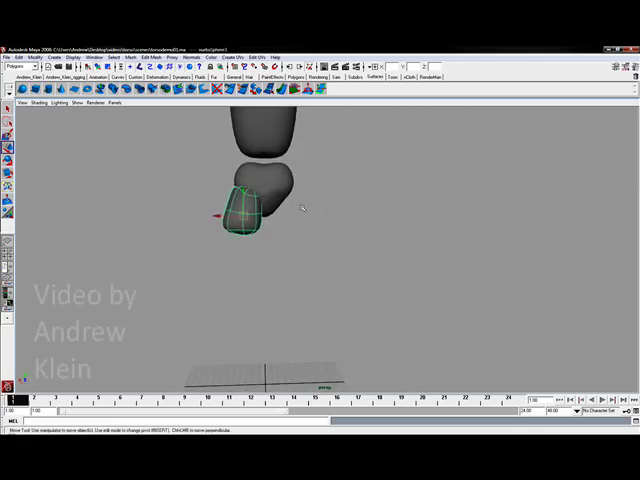
pyautogui.keyDown('alt'); pyautogui.moveTo(333, 214); pyautogui.dragTo(239, 207, button='right'); pyautogui.keyUp('alt')
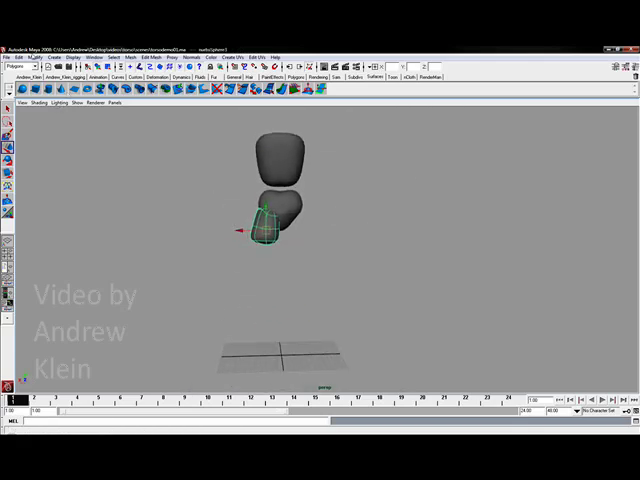
# Freeze and reset the buttock piece's transformations.
pyautogui.click(34, 57)
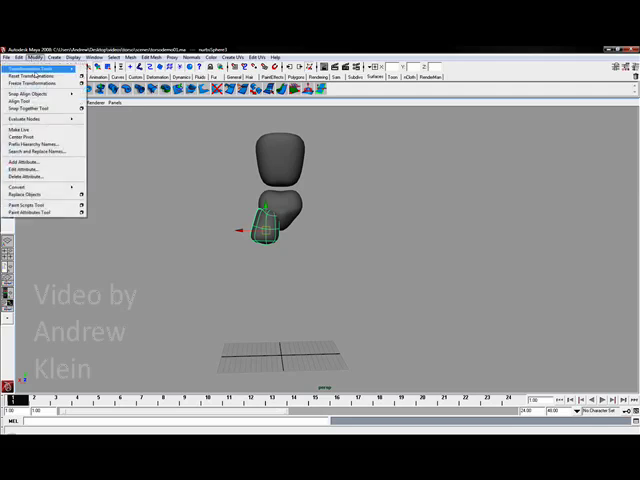
pyautogui.click(39, 84)
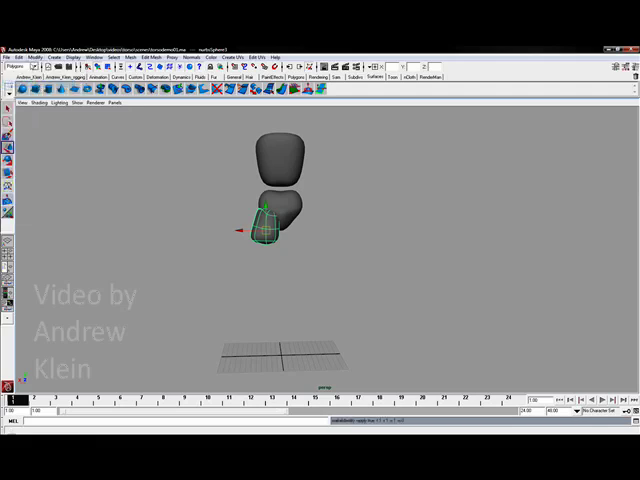
pyautogui.click(34, 57)
pyautogui.click(35, 76)
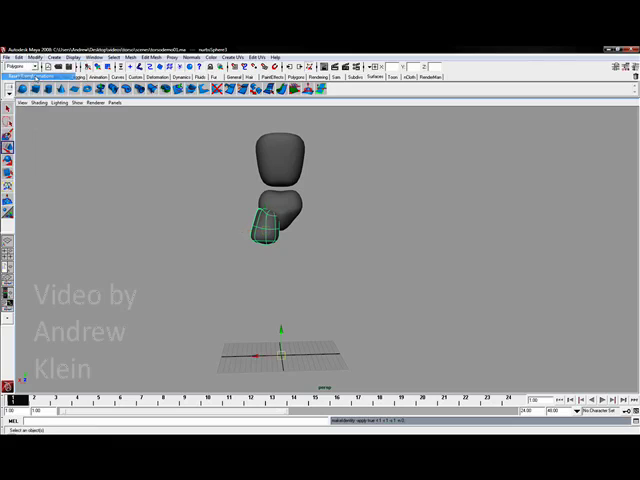
# Create a mirrored instance of the buttock piece with Duplicate Special, Scale X -1.
pyautogui.click(18, 57)
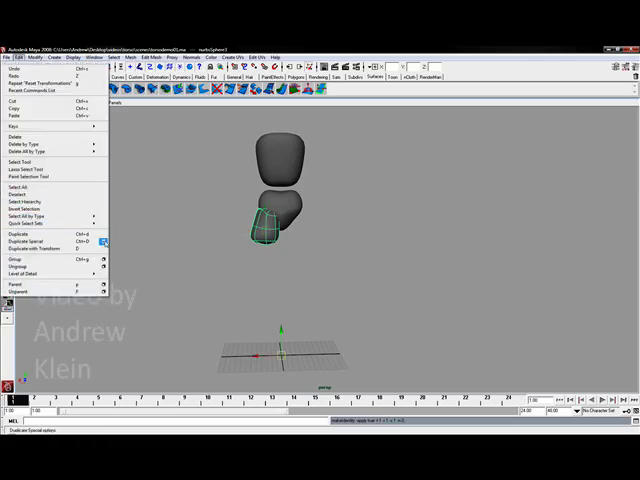
pyautogui.click(103, 242)
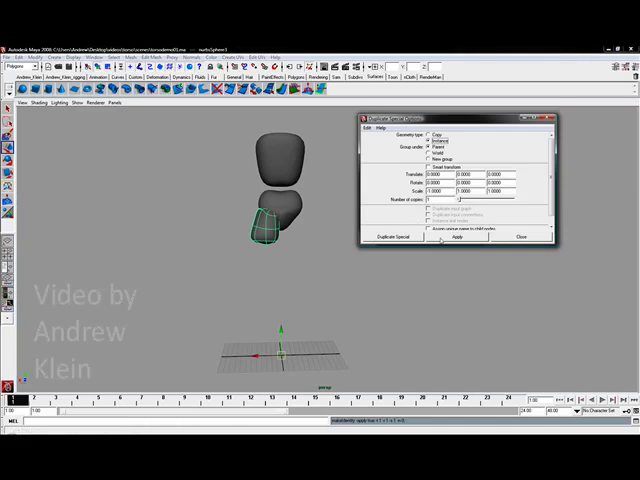
pyautogui.click(452, 236)
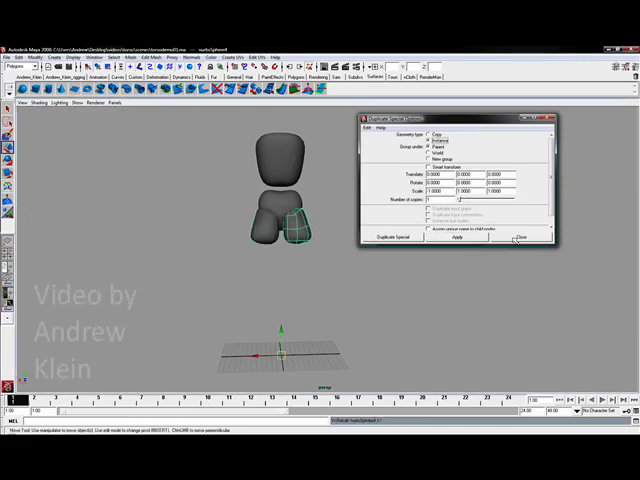
pyautogui.click(521, 236)
# In the back view, center the mirrored piece's pivot and move it onto the right buttock.
pyautogui.keyDown('alt'); pyautogui.moveTo(311, 261); pyautogui.dragTo(360, 172, button='right'); pyautogui.keyUp('alt')
pyautogui.keyDown('alt'); pyautogui.moveTo(360, 172); pyautogui.dragTo(363, 207); pyautogui.keyUp('alt')
pyautogui.keyDown('alt'); pyautogui.moveTo(363, 207); pyautogui.dragTo(361, 241, button='right'); pyautogui.keyUp('alt')
pyautogui.press('space')
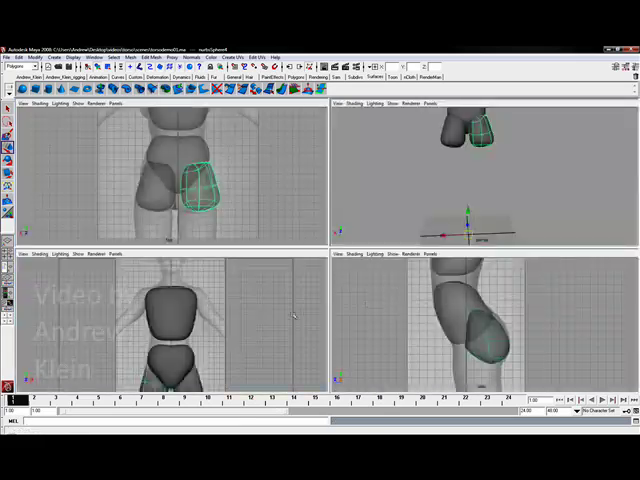
pyautogui.press('space')
pyautogui.keyDown('alt'); pyautogui.moveTo(342, 228); pyautogui.dragTo(385, 255); pyautogui.keyUp('alt')
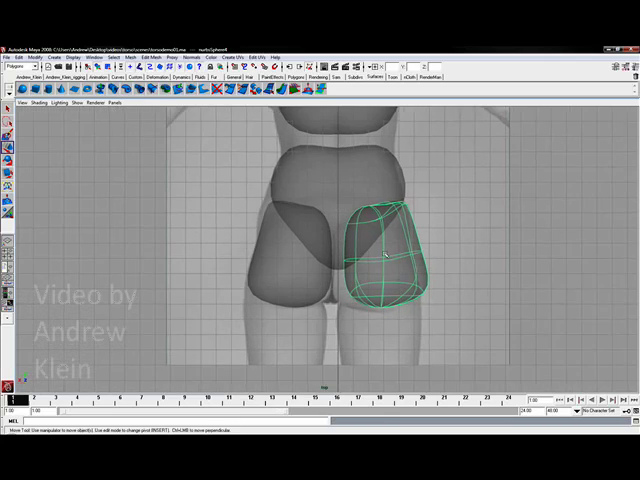
pyautogui.click(35, 57)
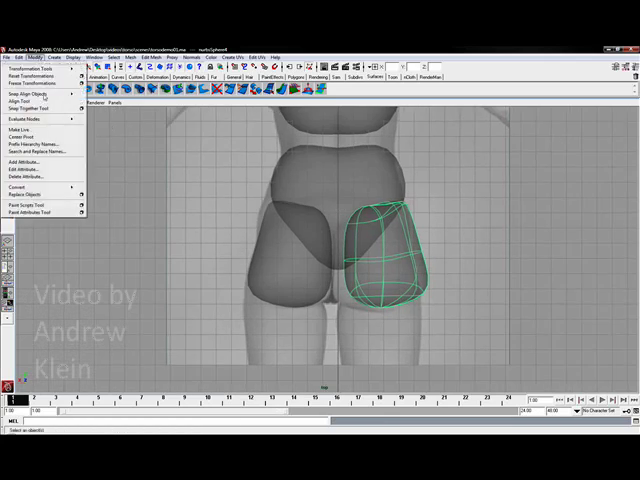
pyautogui.click(31, 136)
pyautogui.moveTo(377, 243)
pyautogui.mouseDown()
pyautogui.moveTo(358, 245)
pyautogui.moveTo(364, 246)
pyautogui.mouseUp()
# Center the left buttock piece's pivot and nudge it into place.
pyautogui.click(305, 250)
pyautogui.click(34, 57)
pyautogui.click(40, 137)
pyautogui.moveTo(260, 253); pyautogui.dragTo(266, 247)
pyautogui.scroll(-3, 393, 281)
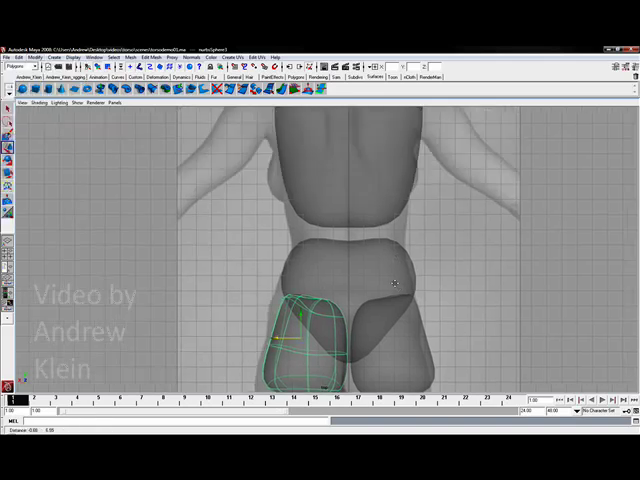
pyautogui.scroll(-3, 393, 281)
pyautogui.scroll(-1, 331, 229)
# Orbit the perspective view to review the assembled torso and select the origin sphere.
pyautogui.press('space')
pyautogui.press('space')
pyautogui.moveTo(407, 169)
pyautogui.keyDown('alt'); pyautogui.mouseDown()
pyautogui.moveTo(333, 284)
pyautogui.moveTo(404, 229)
pyautogui.mouseUp(); pyautogui.keyUp('alt')
pyautogui.click(424, 186)
pyautogui.moveTo(424, 186)
pyautogui.keyDown('alt'); pyautogui.mouseDown()
pyautogui.moveTo(459, 276)
pyautogui.moveTo(341, 279)
pyautogui.moveTo(349, 286)
pyautogui.moveTo(420, 279)
pyautogui.mouseUp(); pyautogui.keyUp('alt')
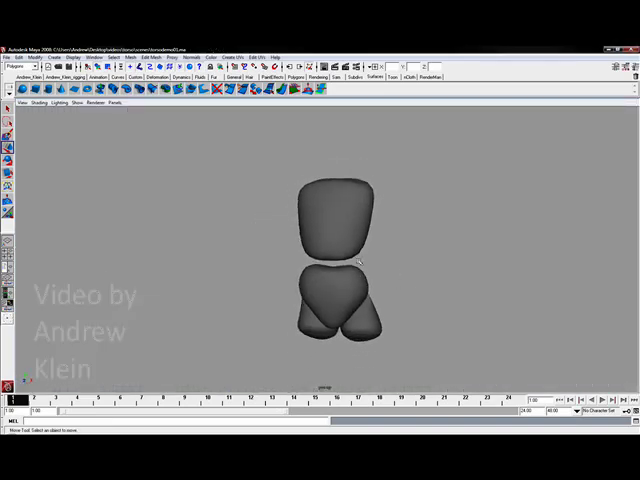
pyautogui.keyDown('alt'); pyautogui.moveTo(326, 210); pyautogui.dragTo(179, 173); pyautogui.keyUp('alt')
pyautogui.click(22, 88)
pyautogui.scroll(-5, 171, 267)
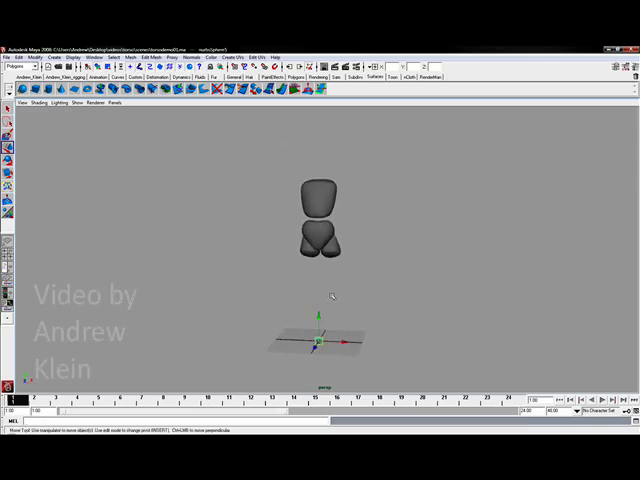
# With X-Ray shading on, move, tilt and enlarge the small sphere onto the right chest.
pyautogui.press('space')
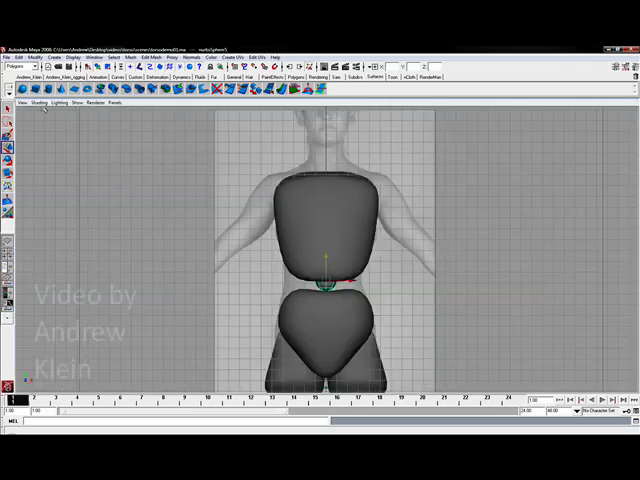
pyautogui.click(38, 102)
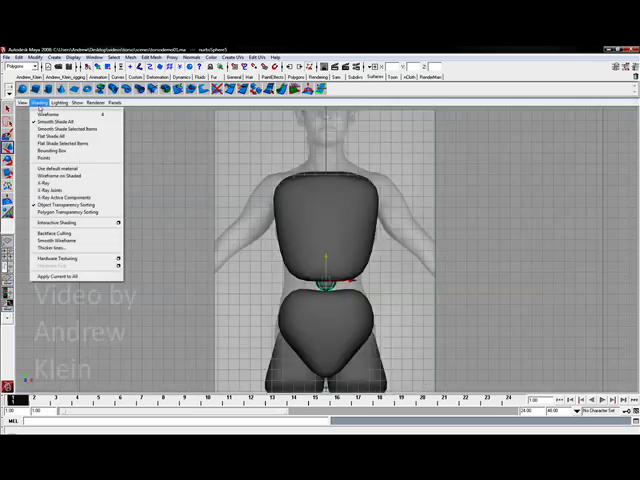
pyautogui.click(50, 183)
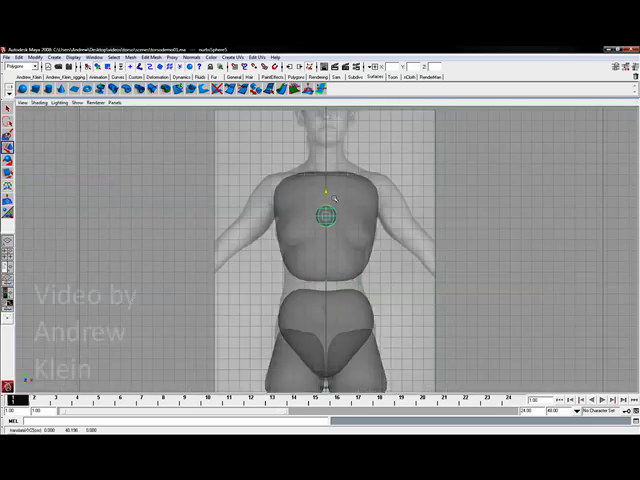
pyautogui.press('w')
pyautogui.scroll(2, 333, 200)
pyautogui.moveTo(304, 228); pyautogui.dragTo(356, 243)
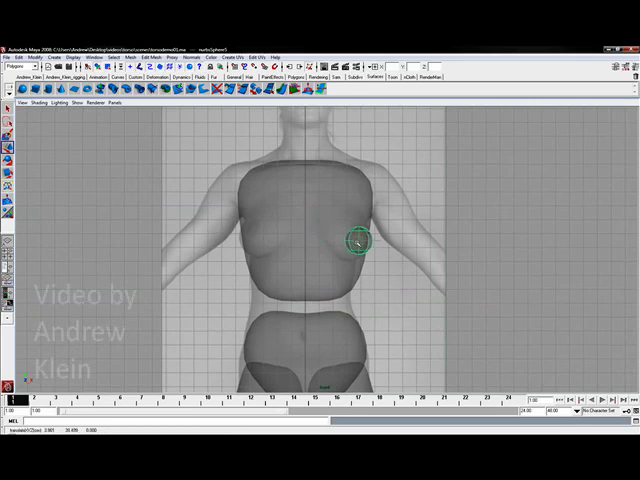
pyautogui.scroll(2, 352, 243)
pyautogui.scroll(1, 385, 236)
pyautogui.press('e')
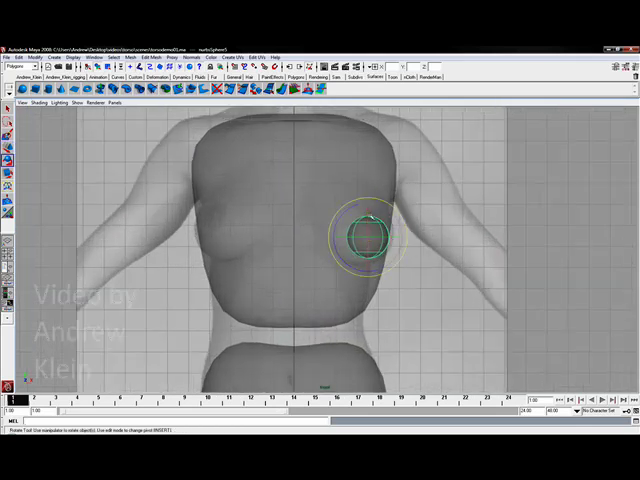
pyautogui.moveTo(369, 214); pyautogui.dragTo(388, 237)
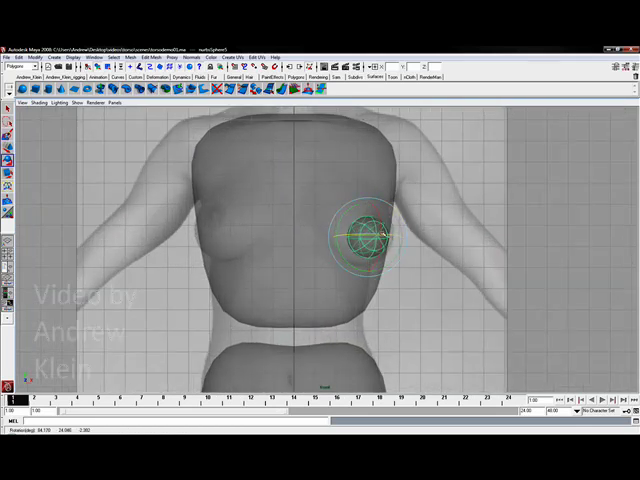
pyautogui.press('r')
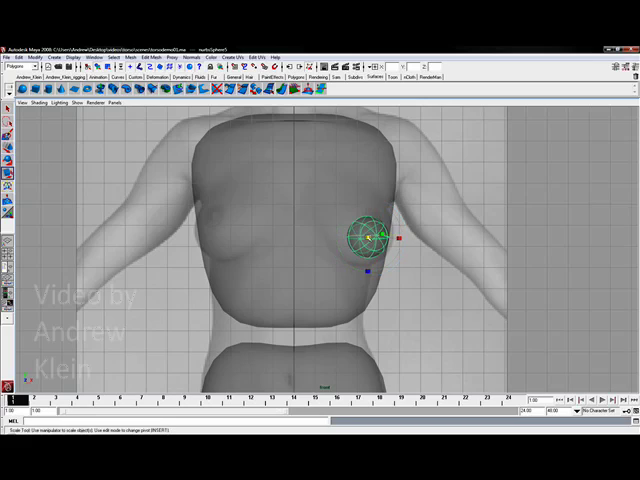
pyautogui.moveTo(372, 237)
pyautogui.mouseDown()
pyautogui.moveTo(382, 234)
pyautogui.moveTo(369, 235)
pyautogui.mouseUp()
pyautogui.press('w')
# Stretch the sphere's CVs into an egg shape and check it in the side view.
pyautogui.moveTo(357, 226); pyautogui.dragTo(308, 181, button='right')
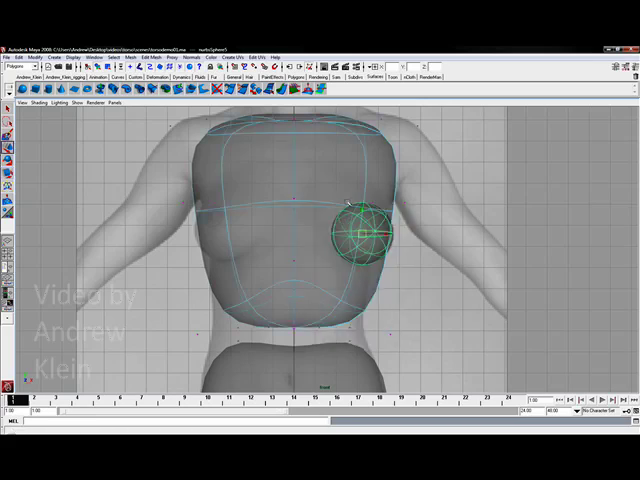
pyautogui.moveTo(414, 261); pyautogui.dragTo(383, 262, button='right')
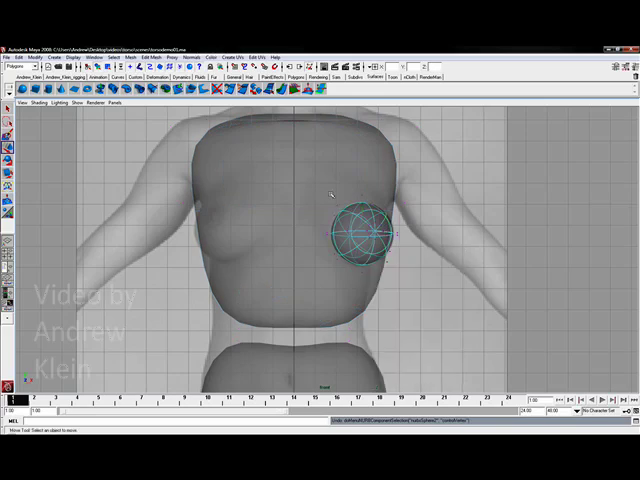
pyautogui.moveTo(330, 195)
pyautogui.mouseDown()
pyautogui.moveTo(395, 240)
pyautogui.moveTo(331, 170)
pyautogui.moveTo(320, 218)
pyautogui.mouseUp()
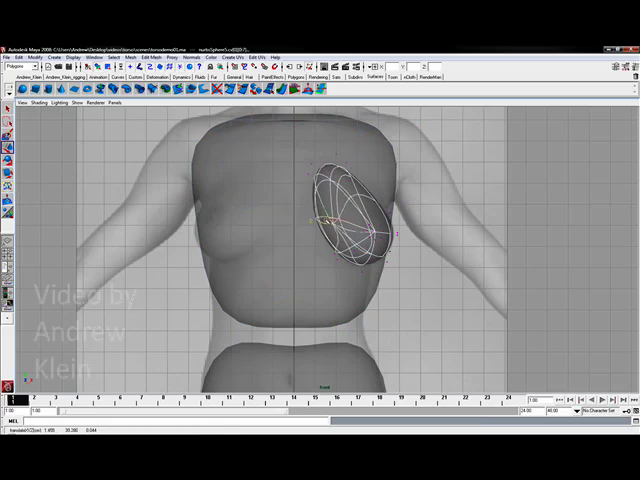
pyautogui.moveTo(393, 217)
pyautogui.mouseDown()
pyautogui.moveTo(386, 211)
pyautogui.moveTo(393, 207)
pyautogui.mouseUp()
pyautogui.press('space')
pyautogui.press('space')
pyautogui.moveTo(449, 325); pyautogui.dragTo(443, 246)
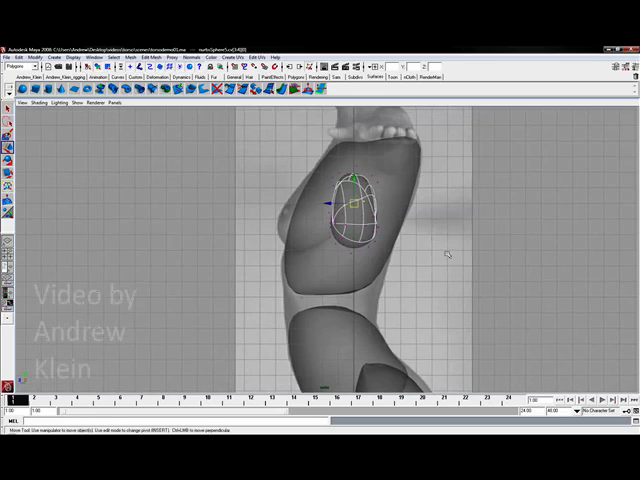
# In side view, move the breast sphere forward onto the chest front and switch to CV editing.
pyautogui.press('F8')
pyautogui.moveTo(343, 222); pyautogui.dragTo(272, 226)
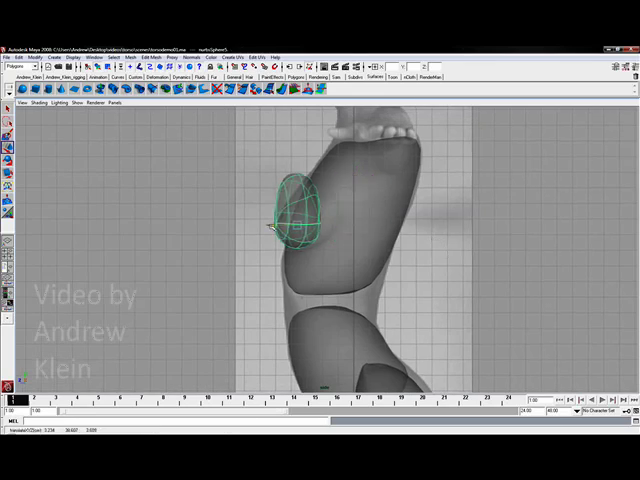
pyautogui.scroll(2, 272, 222)
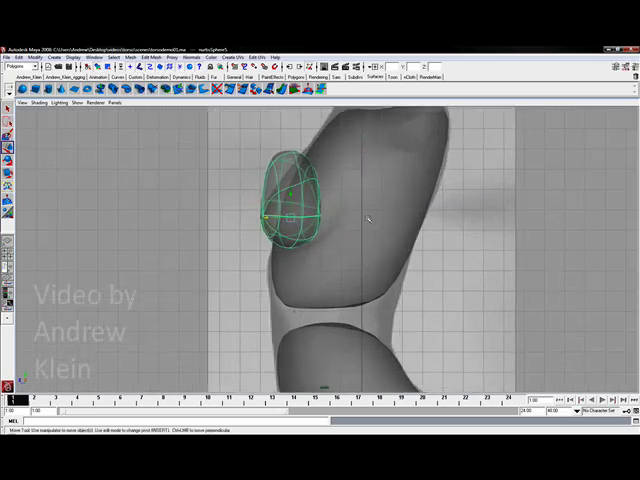
pyautogui.rightClick(270, 170)
pyautogui.moveTo(270, 170); pyautogui.dragTo(256, 141, button='right')
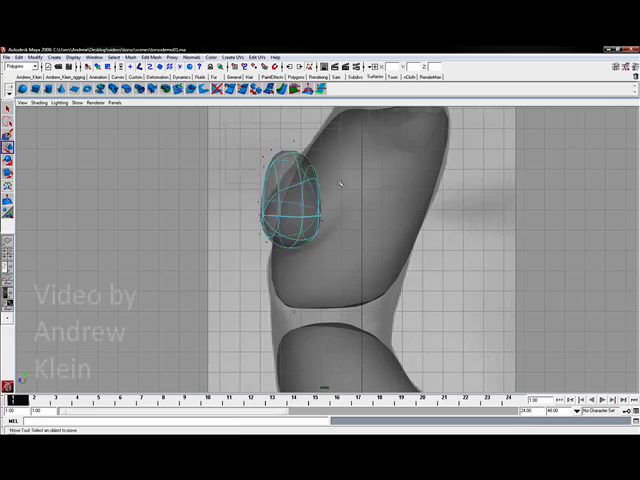
# Pull the sphere's CVs into a teardrop profile, then review it in perspective.
pyautogui.moveTo(305, 138)
pyautogui.mouseDown()
pyautogui.moveTo(259, 152)
pyautogui.moveTo(297, 150)
pyautogui.mouseUp()
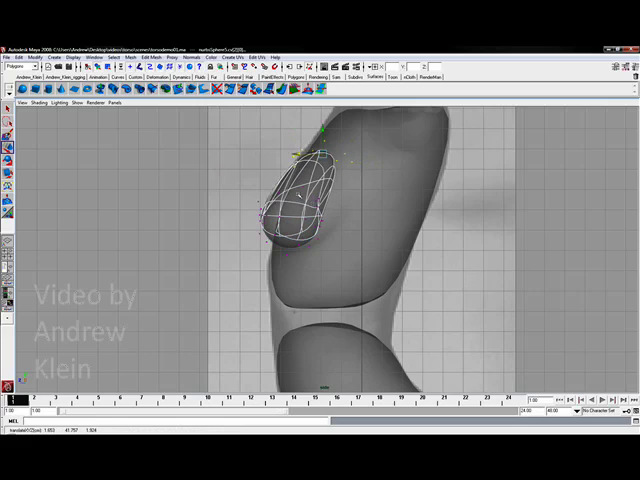
pyautogui.moveTo(340, 229)
pyautogui.mouseDown()
pyautogui.moveTo(262, 200)
pyautogui.moveTo(312, 214)
pyautogui.mouseUp()
pyautogui.moveTo(313, 248)
pyautogui.mouseDown()
pyautogui.moveTo(297, 241)
pyautogui.moveTo(272, 165)
pyautogui.mouseUp()
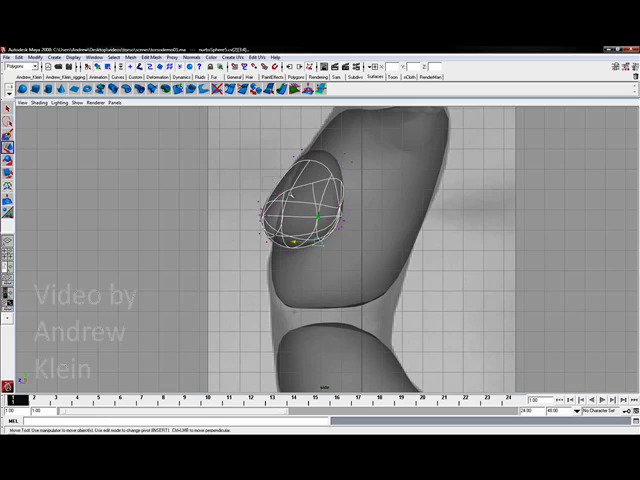
pyautogui.moveTo(290, 197)
pyautogui.mouseDown()
pyautogui.moveTo(255, 190)
pyautogui.moveTo(262, 193)
pyautogui.moveTo(238, 203)
pyautogui.mouseUp()
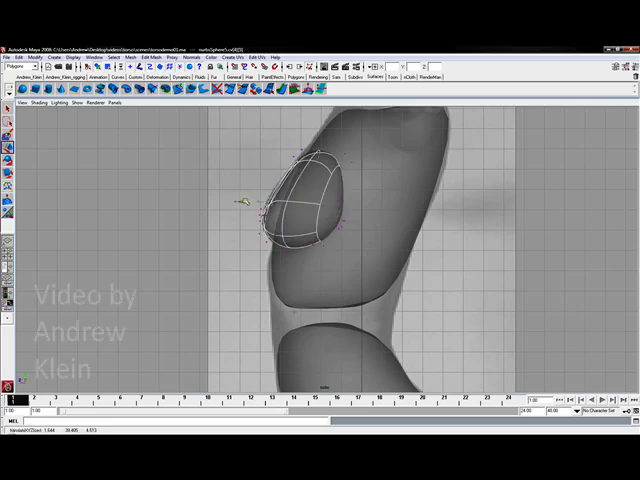
pyautogui.moveTo(259, 233)
pyautogui.mouseDown()
pyautogui.moveTo(277, 250)
pyautogui.moveTo(246, 236)
pyautogui.mouseUp()
pyautogui.moveTo(297, 142)
pyautogui.mouseDown()
pyautogui.moveTo(325, 170)
pyautogui.moveTo(331, 117)
pyautogui.mouseUp()
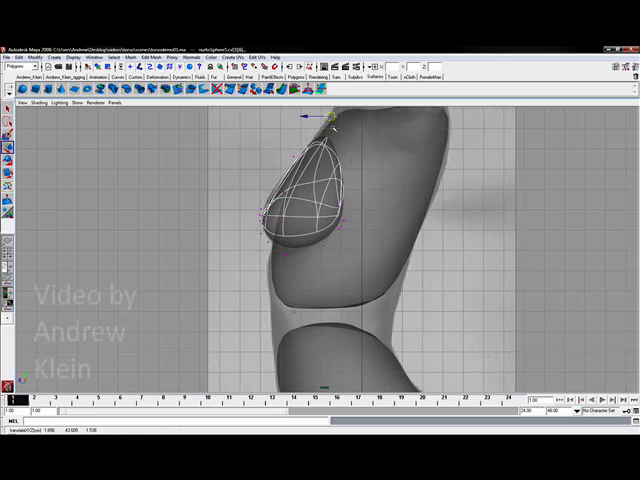
pyautogui.press('space')
pyautogui.press('space')
pyautogui.moveTo(265, 206)
pyautogui.keyDown('alt'); pyautogui.mouseDown()
pyautogui.moveTo(403, 209)
pyautogui.moveTo(365, 219)
pyautogui.mouseUp(); pyautogui.keyUp('alt')
pyautogui.press('F8')
# Create the second breast with Edit > Duplicate with Transform.
pyautogui.press('w')
pyautogui.keyDown('alt'); pyautogui.moveTo(140, 76); pyautogui.dragTo(170, 133); pyautogui.keyUp('alt')
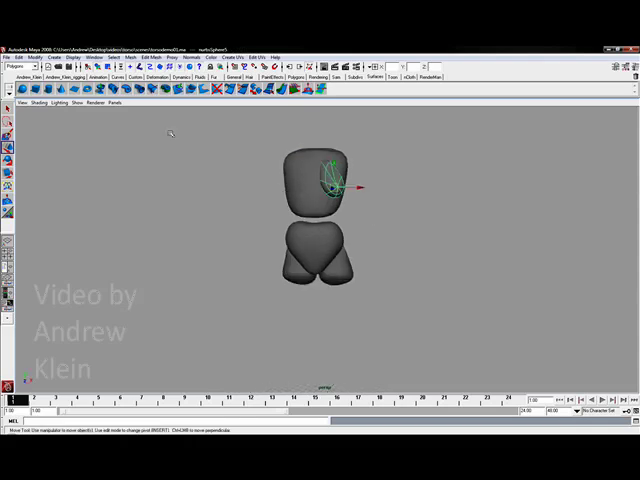
pyautogui.click(35, 57)
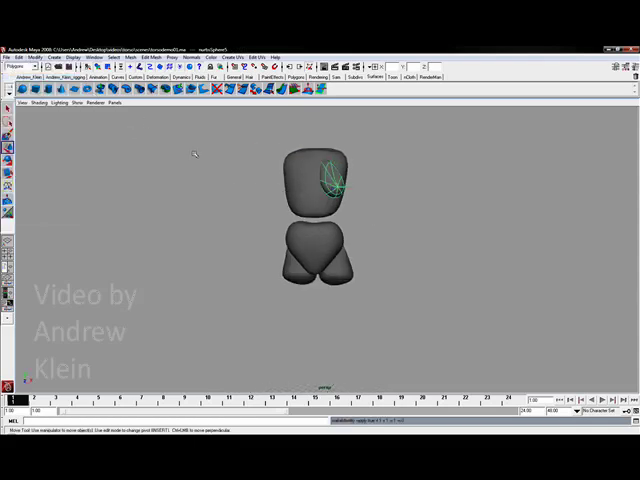
pyautogui.click(19, 58)
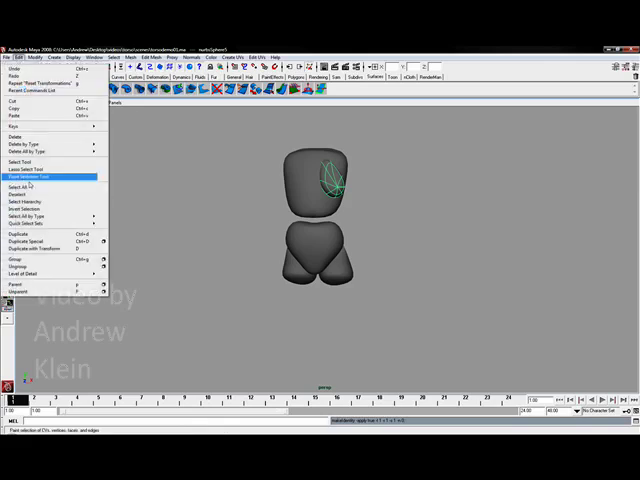
pyautogui.click(27, 242)
pyautogui.moveTo(365, 195)
pyautogui.keyDown('alt'); pyautogui.mouseDown()
pyautogui.moveTo(196, 223)
pyautogui.moveTo(313, 242)
pyautogui.moveTo(209, 245)
pyautogui.moveTo(311, 233)
pyautogui.moveTo(419, 236)
pyautogui.moveTo(279, 233)
pyautogui.moveTo(461, 239)
pyautogui.moveTo(286, 229)
pyautogui.moveTo(373, 236)
pyautogui.moveTo(346, 237)
pyautogui.moveTo(354, 233)
pyautogui.moveTo(361, 246)
pyautogui.moveTo(216, 249)
pyautogui.moveTo(337, 244)
pyautogui.moveTo(379, 251)
pyautogui.mouseUp(); pyautogui.keyUp('alt')
# Orbit around the figure and select all of its torso sphere pieces.
pyautogui.keyDown('alt'); pyautogui.moveTo(379, 251); pyautogui.dragTo(330, 257, button='middle'); pyautogui.keyUp('alt')
pyautogui.moveTo(330, 257)
pyautogui.keyDown('alt'); pyautogui.mouseDown()
pyautogui.moveTo(293, 246)
pyautogui.moveTo(404, 256)
pyautogui.moveTo(202, 249)
pyautogui.moveTo(283, 243)
pyautogui.moveTo(222, 251)
pyautogui.moveTo(245, 177)
pyautogui.mouseUp(); pyautogui.keyUp('alt')
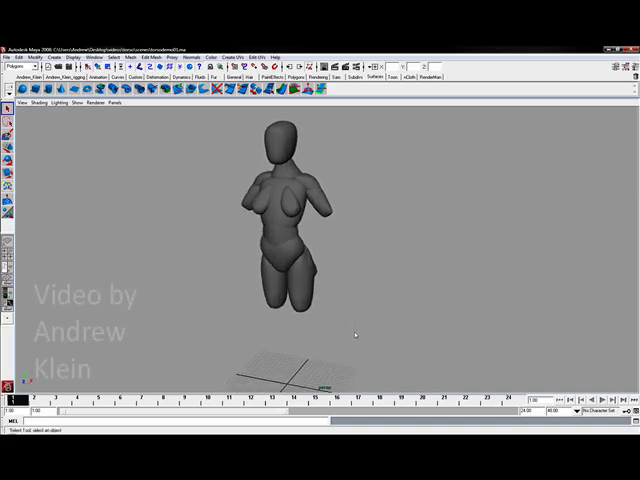
pyautogui.click(285, 236)
pyautogui.moveTo(369, 302)
pyautogui.keyDown('alt'); pyautogui.mouseDown()
pyautogui.moveTo(251, 297)
pyautogui.moveTo(383, 298)
pyautogui.mouseUp(); pyautogui.keyUp('alt')
pyautogui.moveTo(347, 264)
pyautogui.keyDown('alt'); pyautogui.mouseDown()
pyautogui.moveTo(250, 260)
pyautogui.moveTo(341, 255)
pyautogui.moveTo(453, 196)
pyautogui.mouseUp(); pyautogui.keyUp('alt')
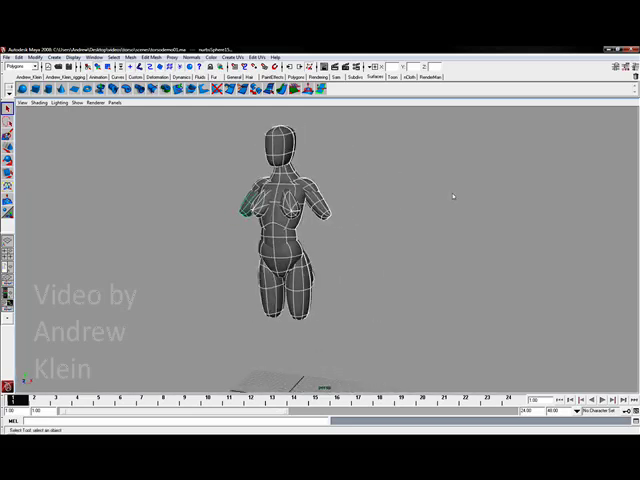
# Add the selected torso pieces to layer1 and set the layer's display type to reference.
pyautogui.click(634, 67)
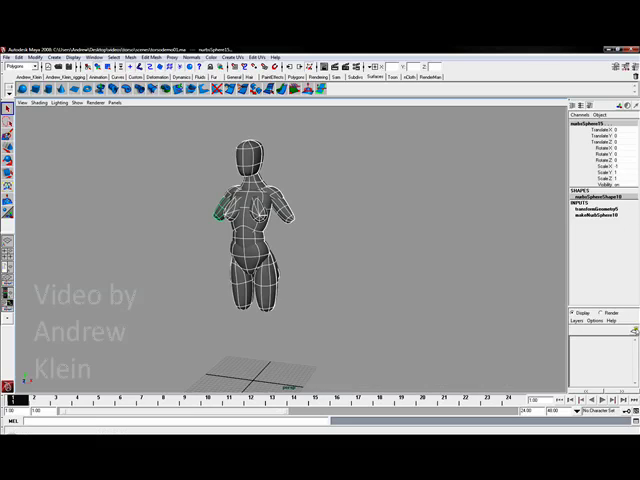
pyautogui.rightClick(598, 343)
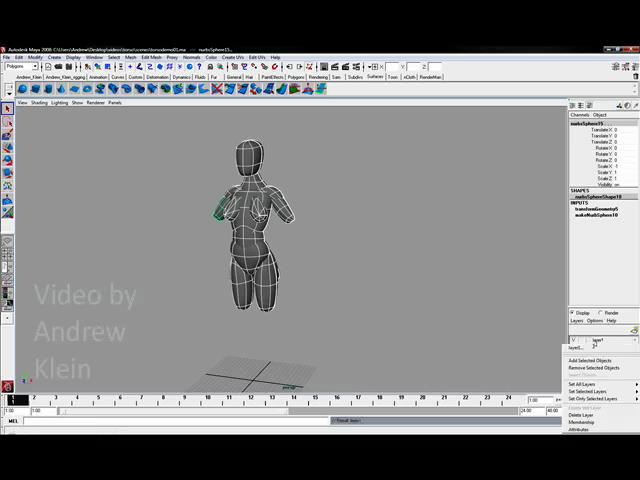
pyautogui.click(596, 361)
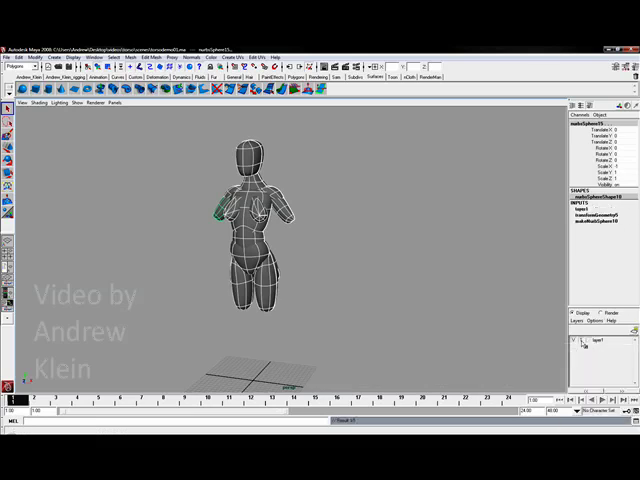
pyautogui.click(582, 342)
pyautogui.click(582, 342)
pyautogui.moveTo(300, 240)
pyautogui.keyDown('alt'); pyautogui.mouseDown()
pyautogui.moveTo(342, 240)
pyautogui.moveTo(286, 236)
pyautogui.moveTo(334, 237)
pyautogui.moveTo(307, 259)
pyautogui.moveTo(344, 259)
pyautogui.moveTo(331, 258)
pyautogui.mouseUp(); pyautogui.keyUp('alt')
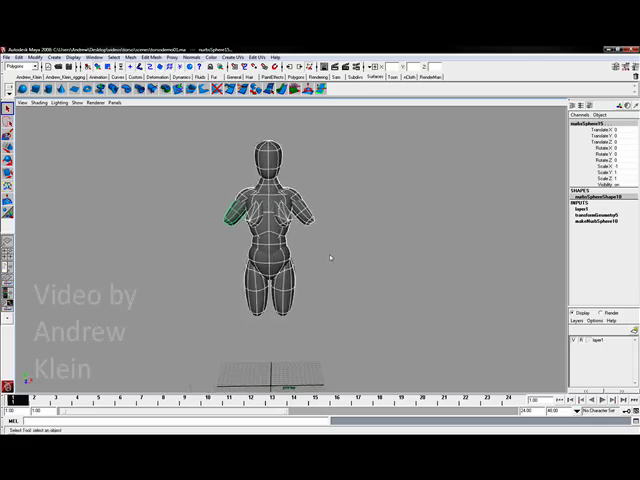